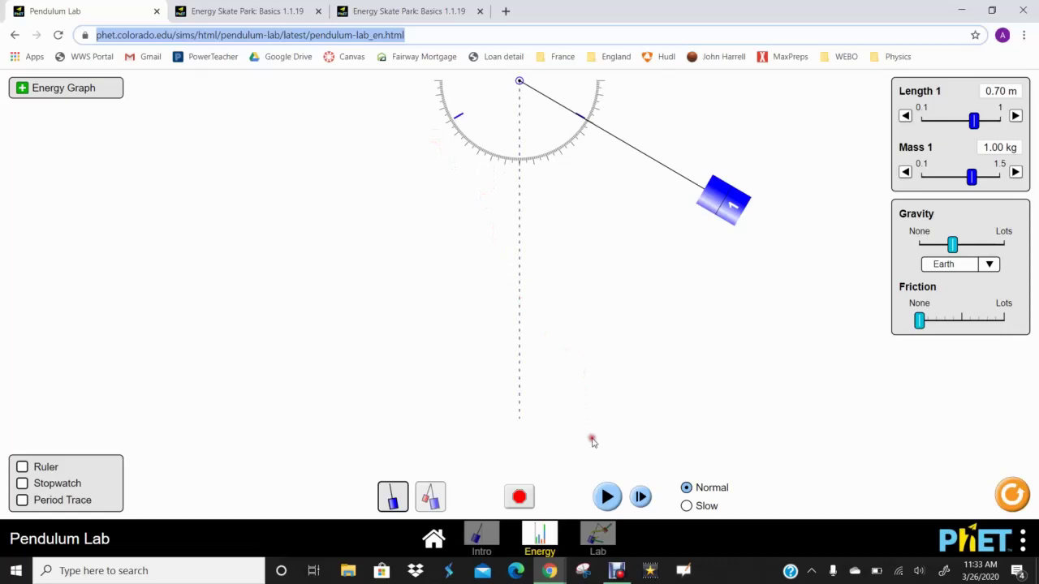
- Swing the pendulum briefly at normal speed, then switch to Slow and swing it again
click(607, 497)
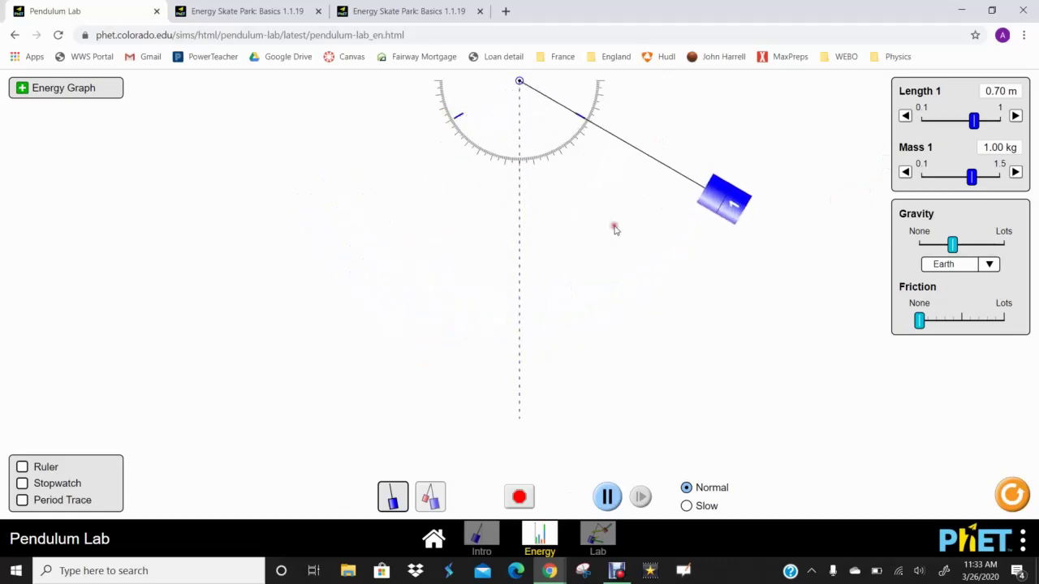
click(607, 497)
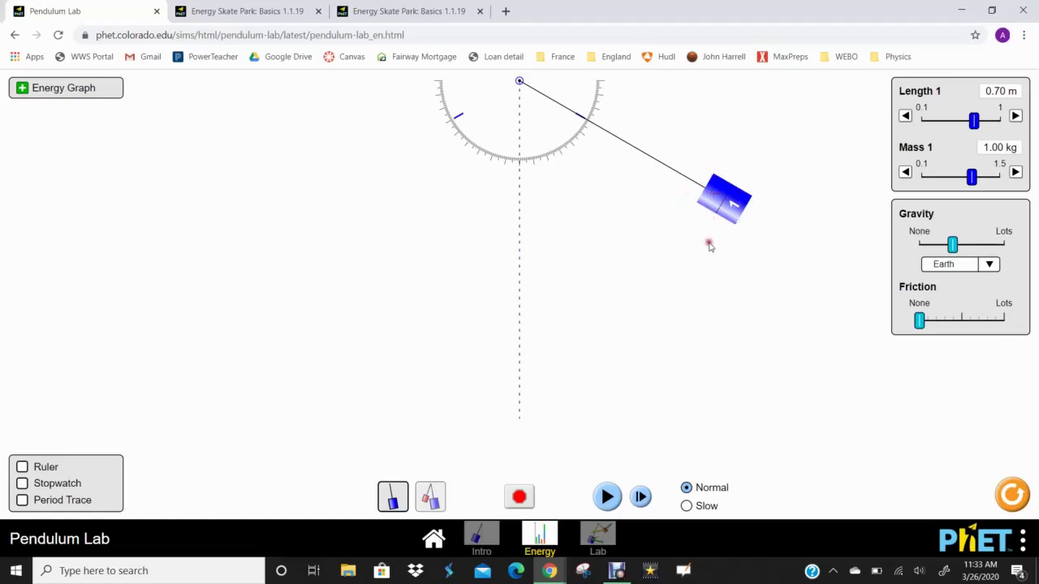
click(687, 505)
click(610, 496)
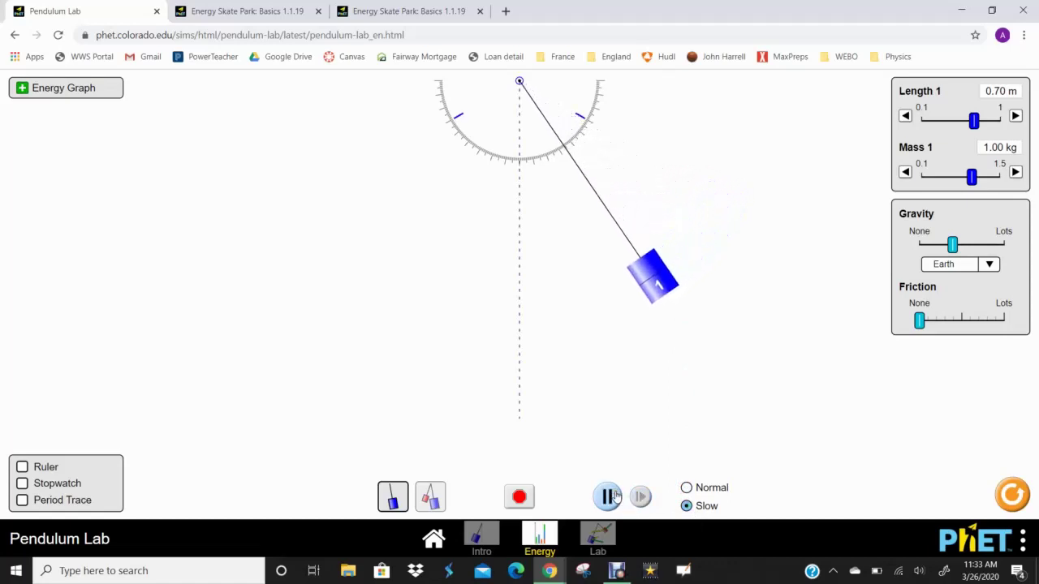
click(611, 497)
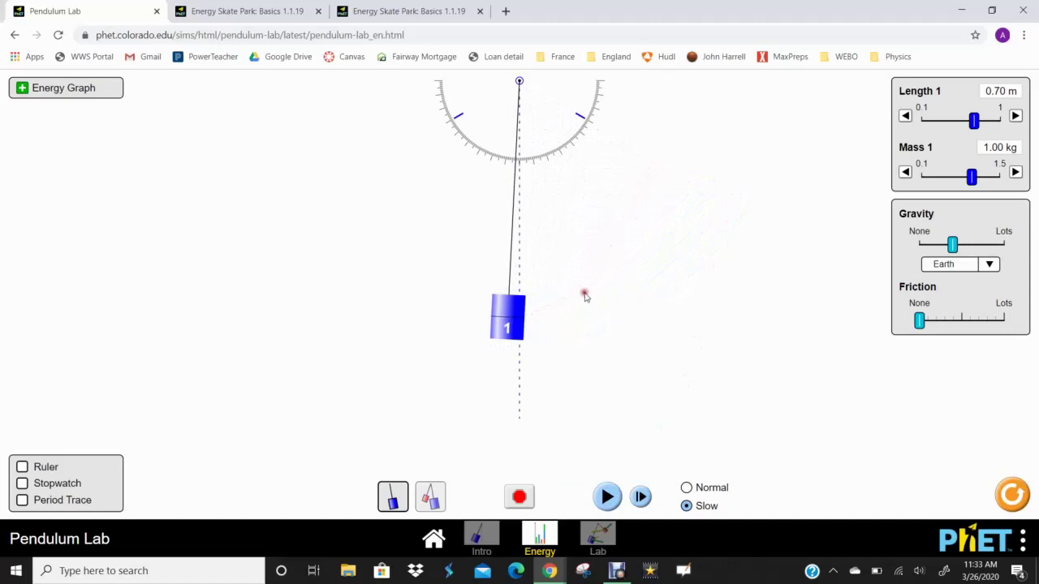
- Pull the bob out about 59° left, release it, and pause at its far-right swing
drag(518, 329, 528, 331)
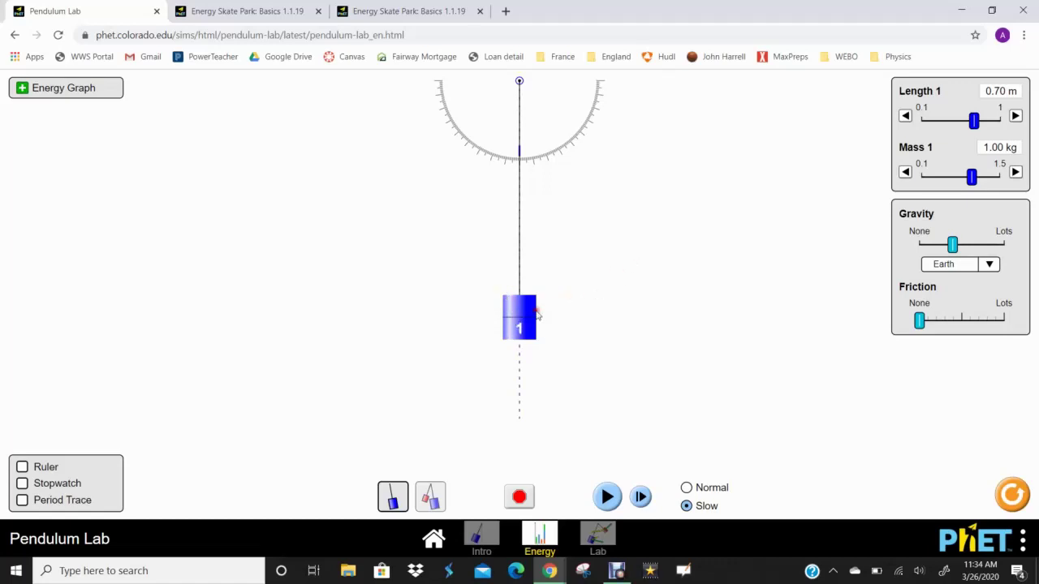
mouse_move(537, 315)
mouse_down()
mouse_move(463, 331)
mouse_move(391, 317)
mouse_move(346, 291)
mouse_move(297, 216)
mouse_up()
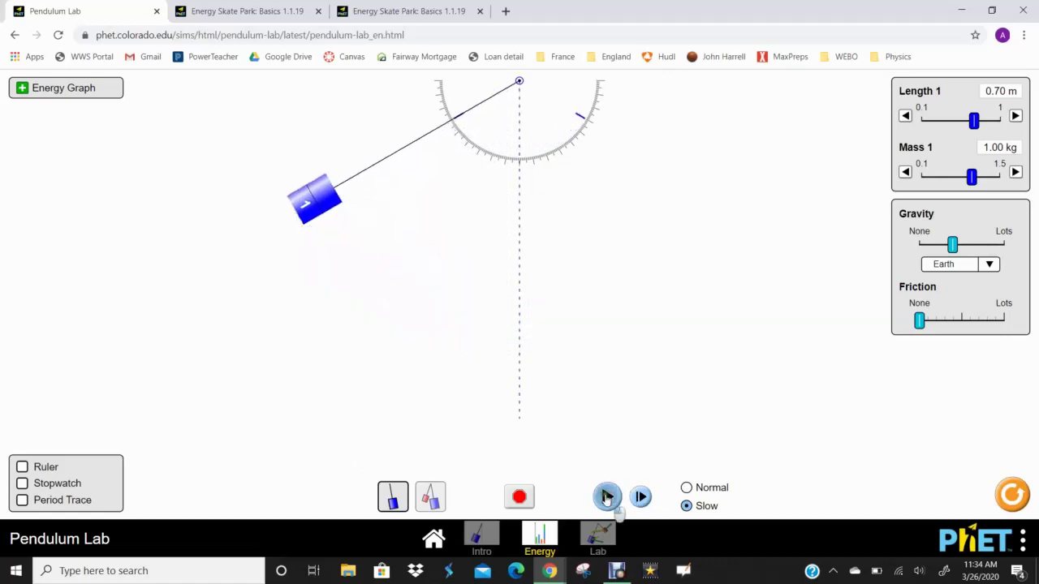
click(607, 498)
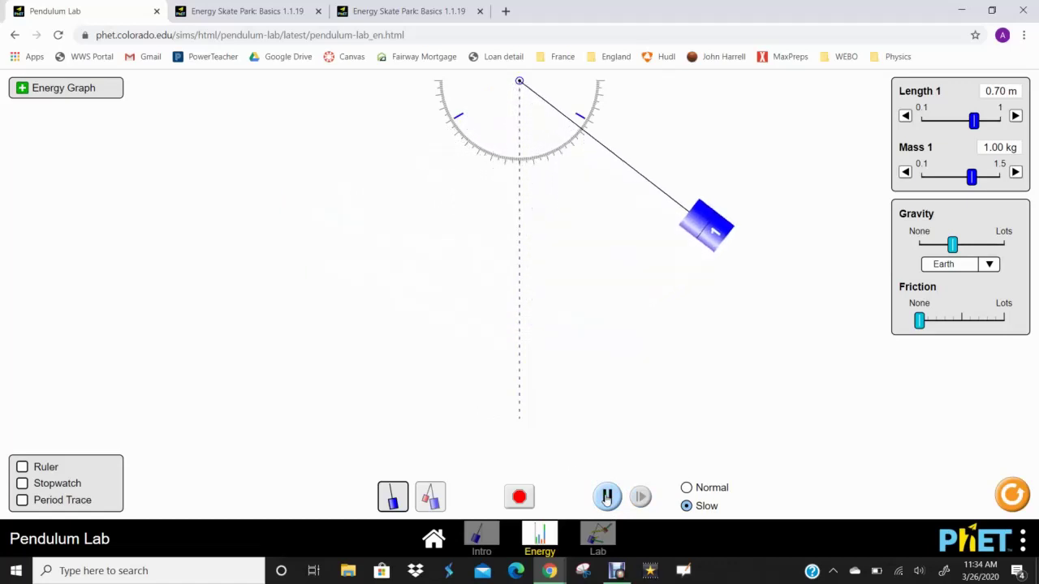
click(608, 498)
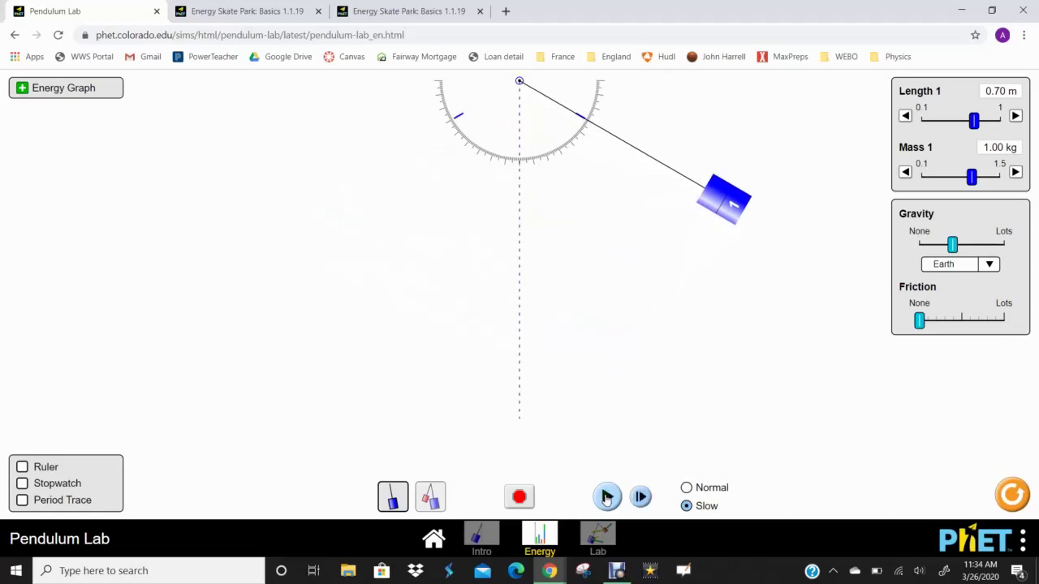
- Show the Mass 1 energy bar graph and swing the pendulum, pausing at the bottom and left extreme
click(22, 87)
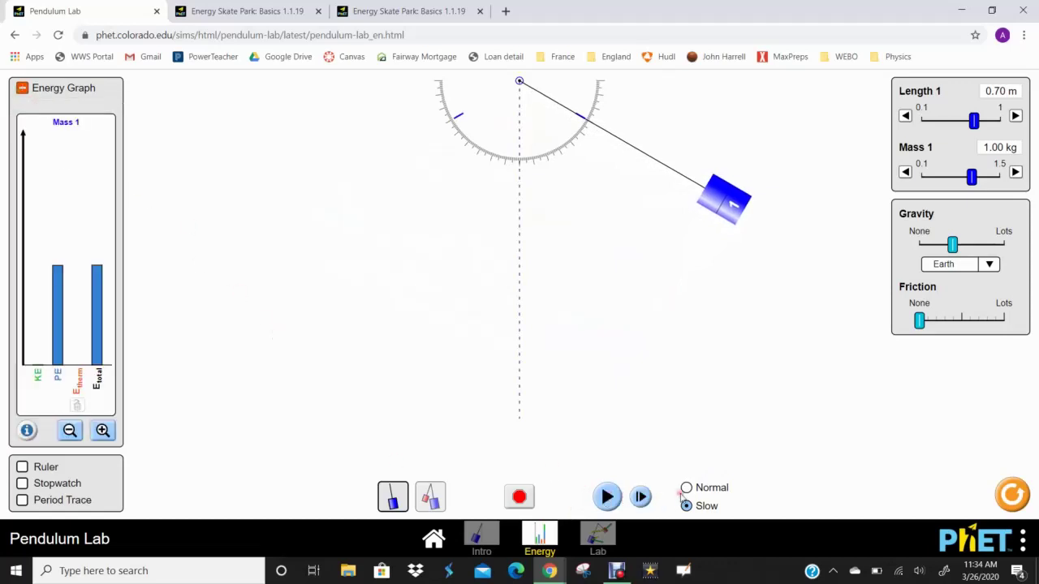
click(686, 488)
click(607, 497)
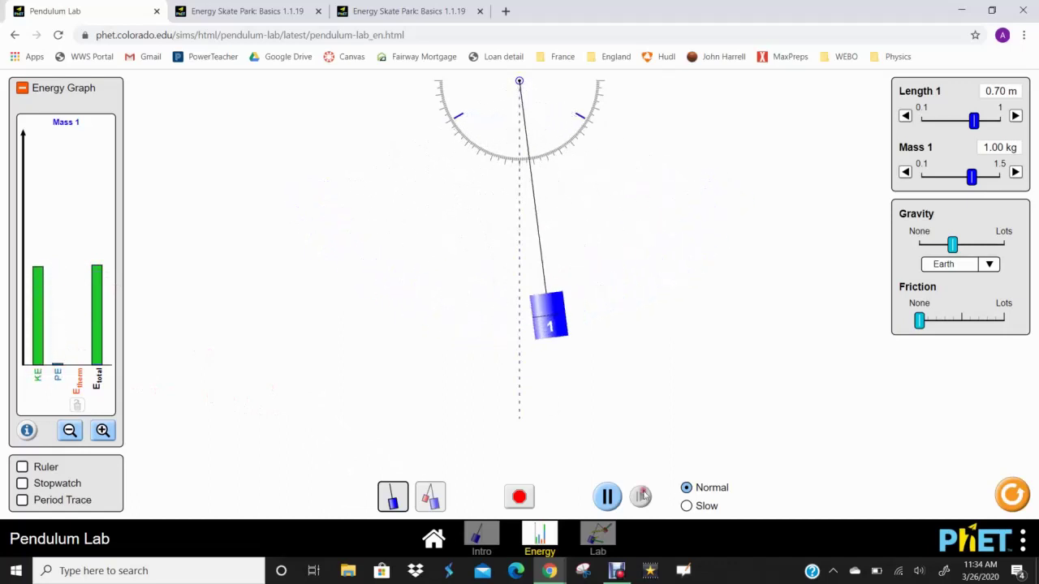
click(688, 506)
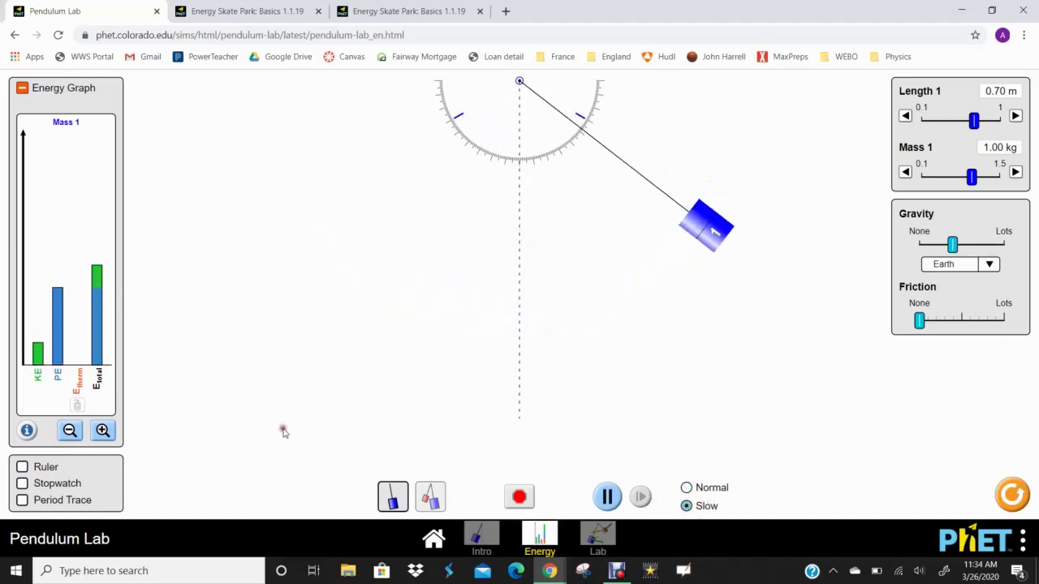
click(607, 497)
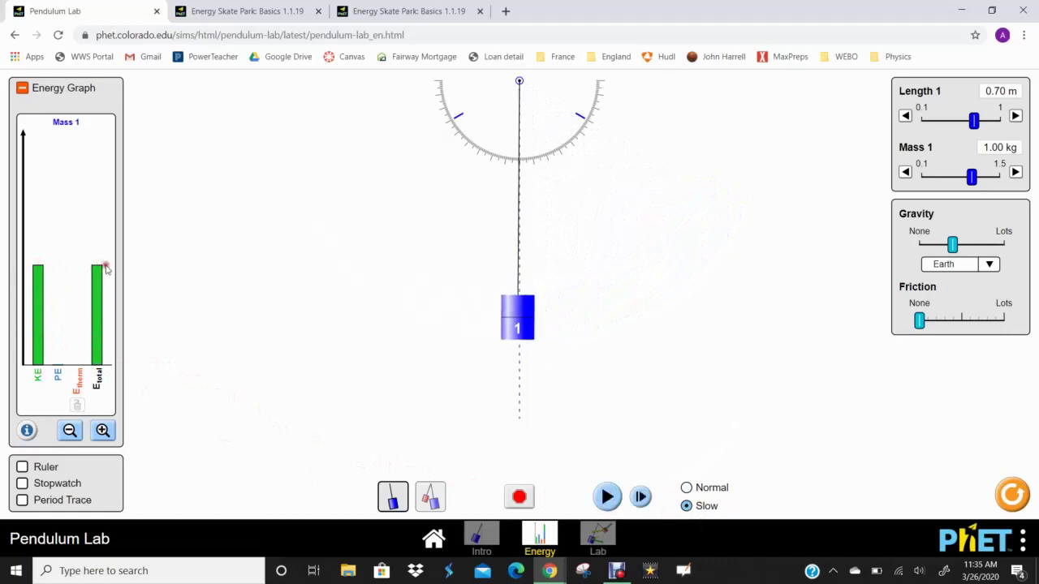
click(612, 500)
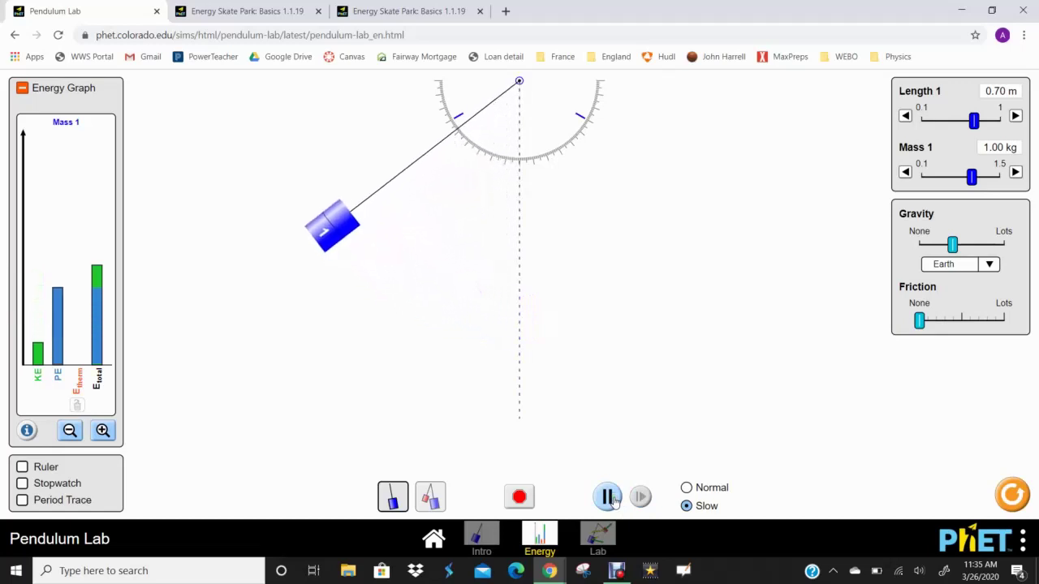
click(611, 498)
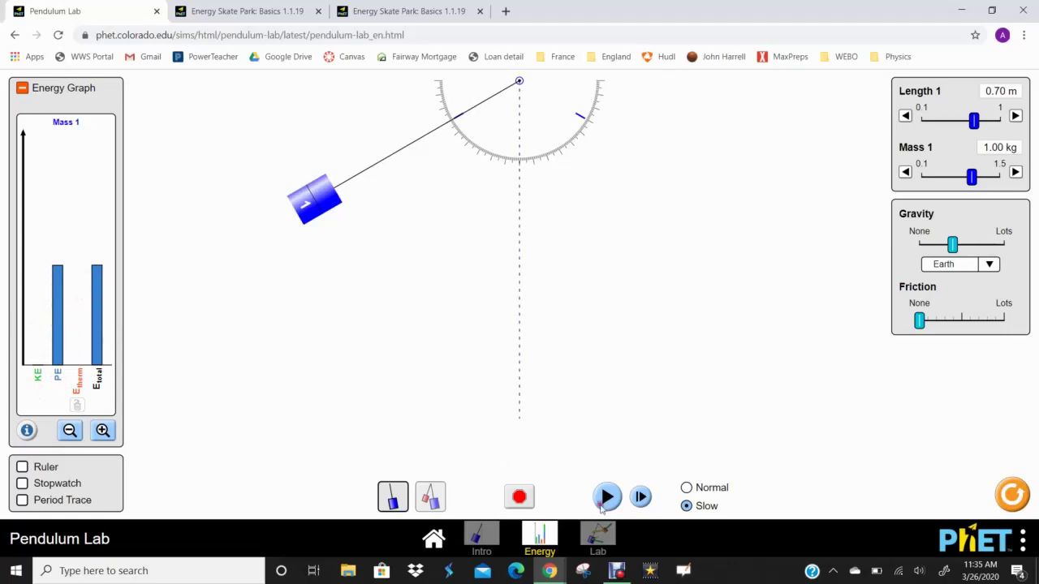
- Freeze the slow swing partway, at the bottom, mid-swing and at the right, finishing at the bottom
click(611, 497)
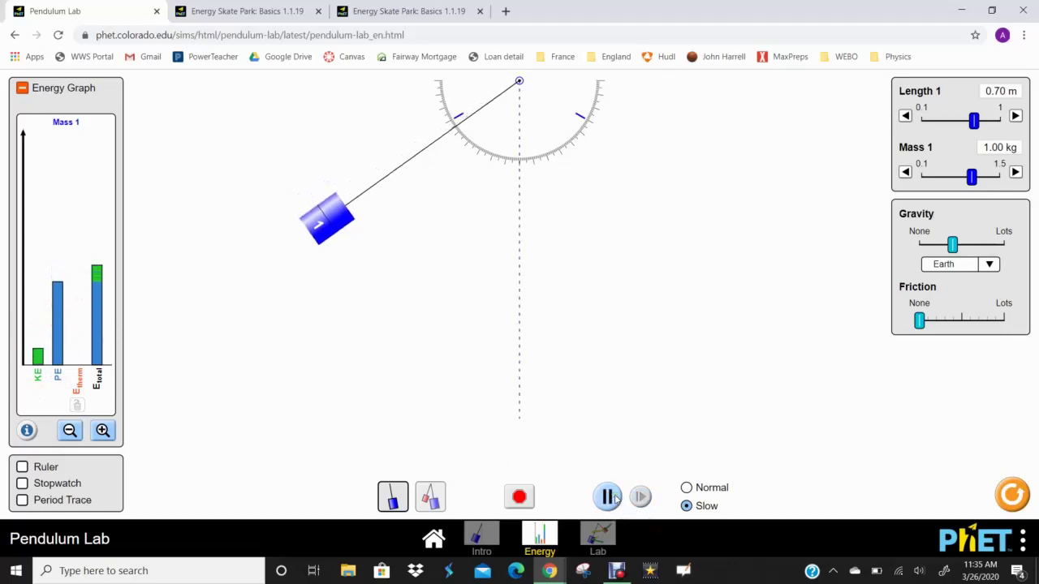
click(610, 498)
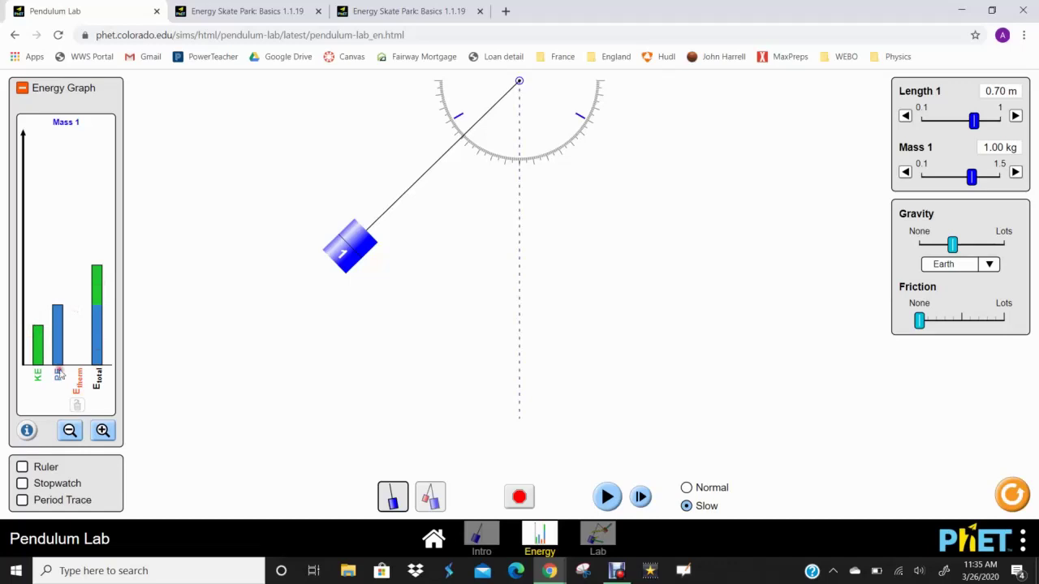
click(607, 498)
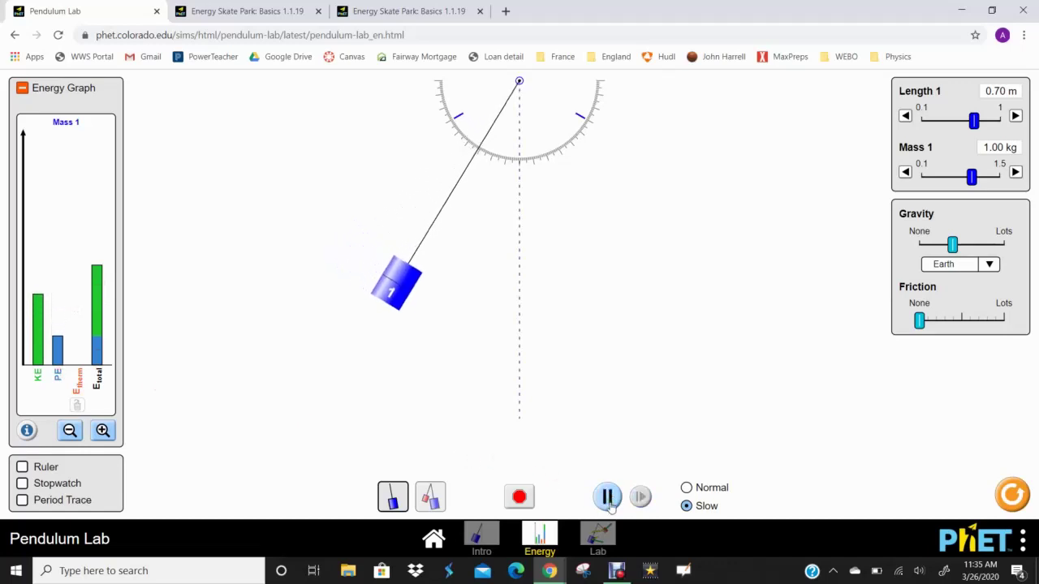
click(607, 498)
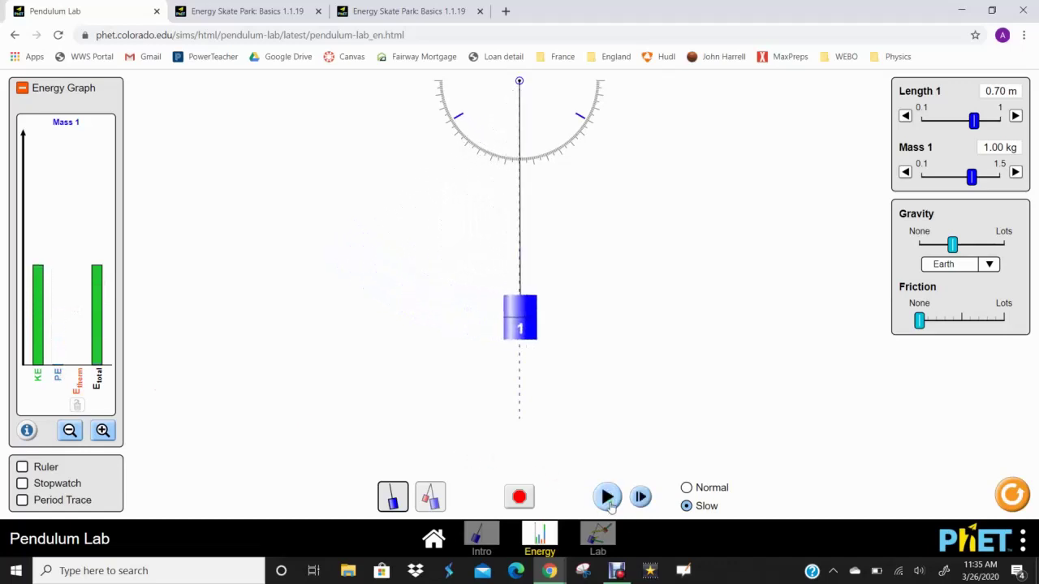
click(607, 497)
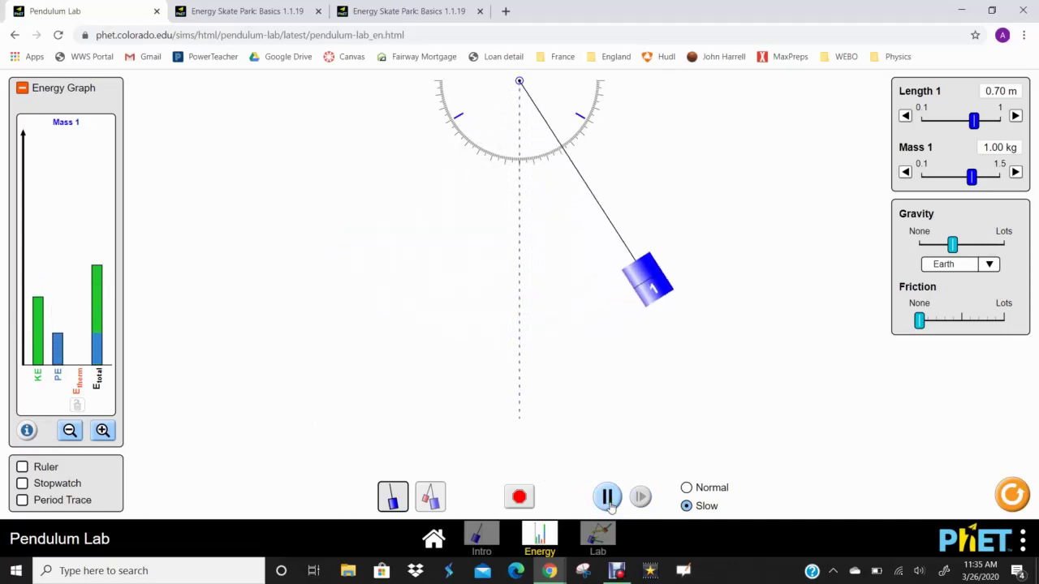
click(607, 497)
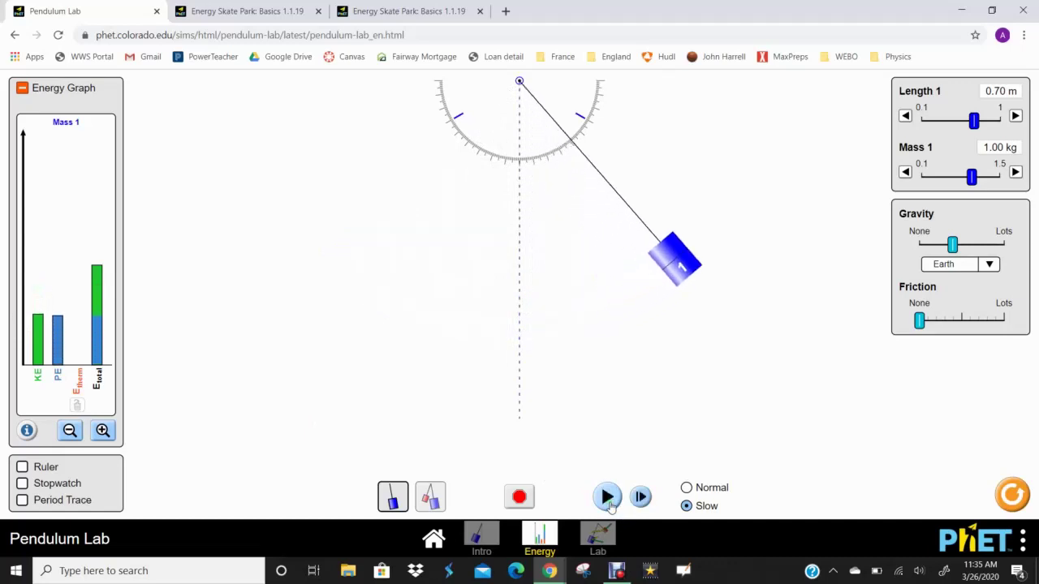
click(607, 498)
click(607, 498)
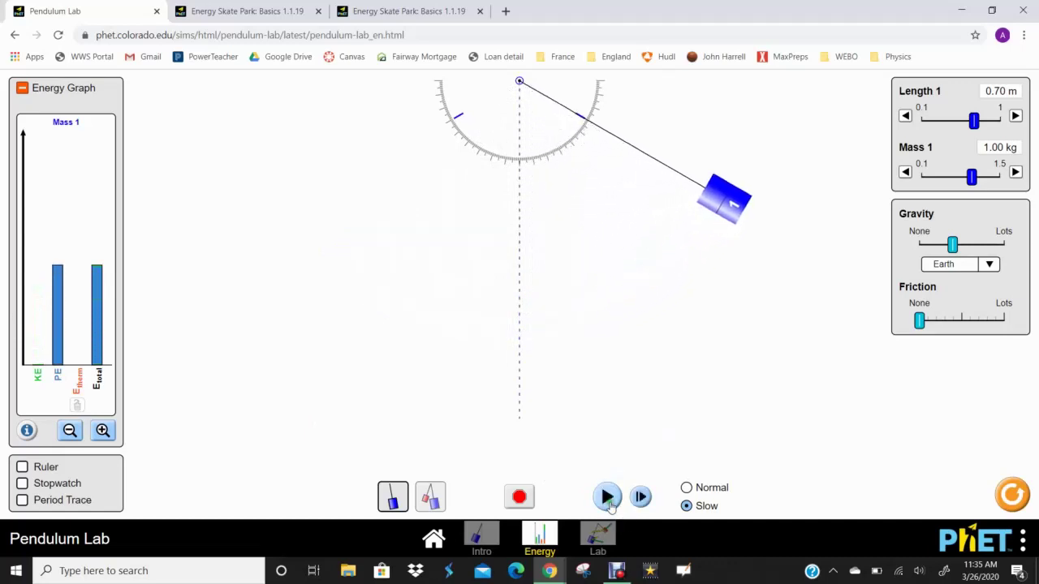
click(608, 498)
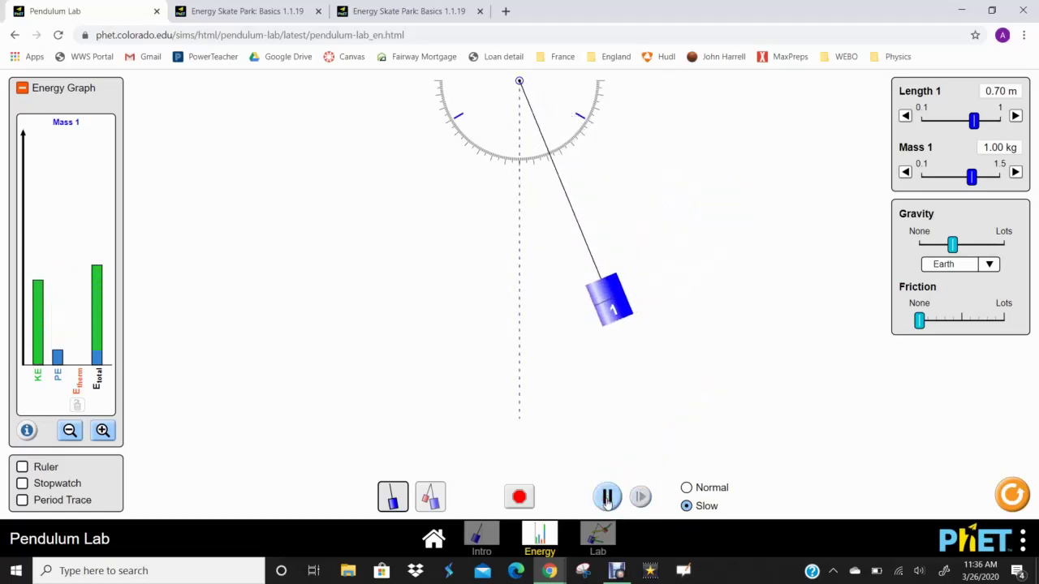
click(611, 500)
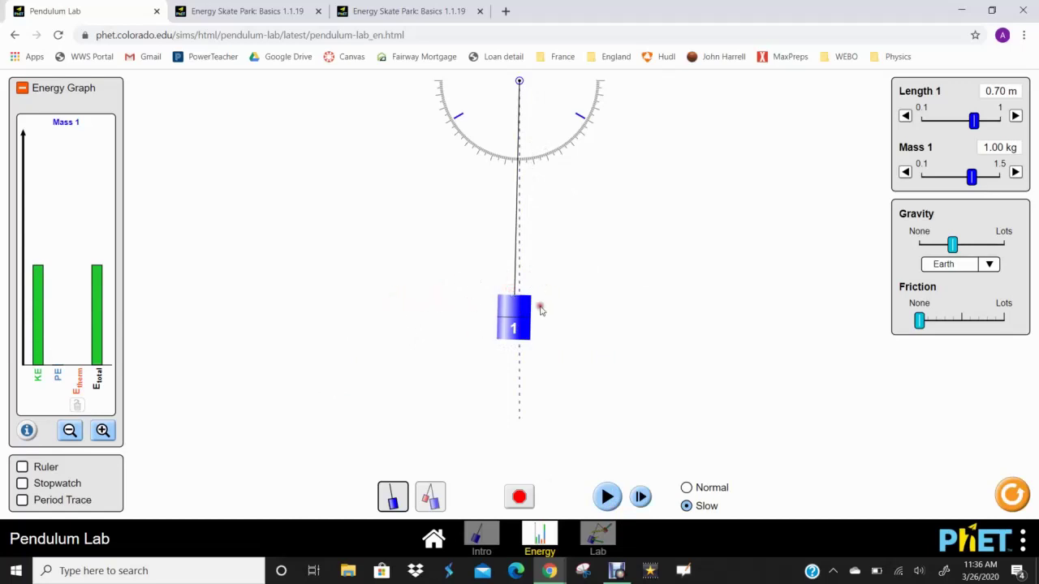
- Switch to Energy Skate Park, turn on the energy bar graph and select Slow Motion
click(253, 11)
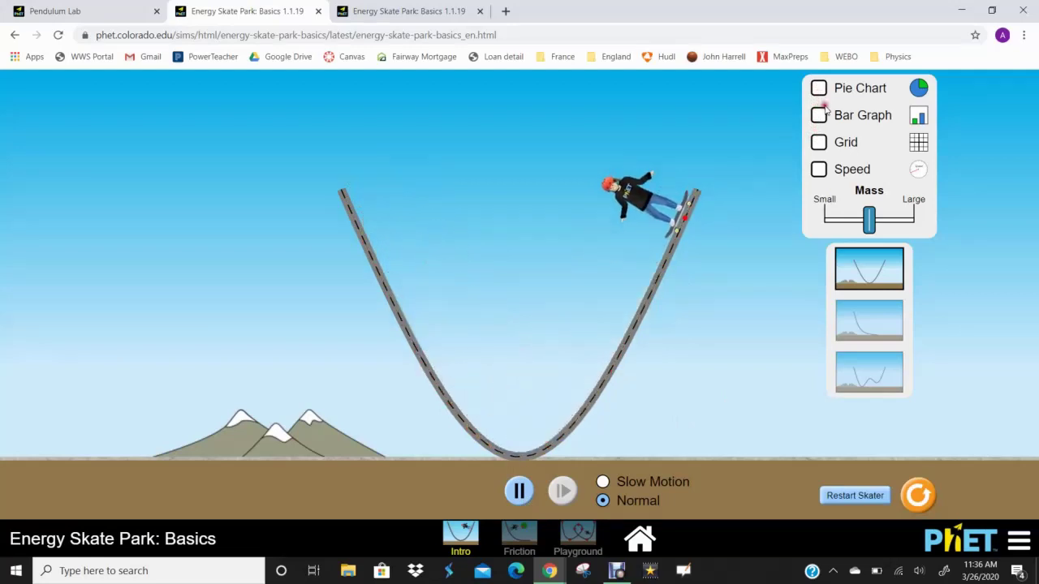
click(819, 115)
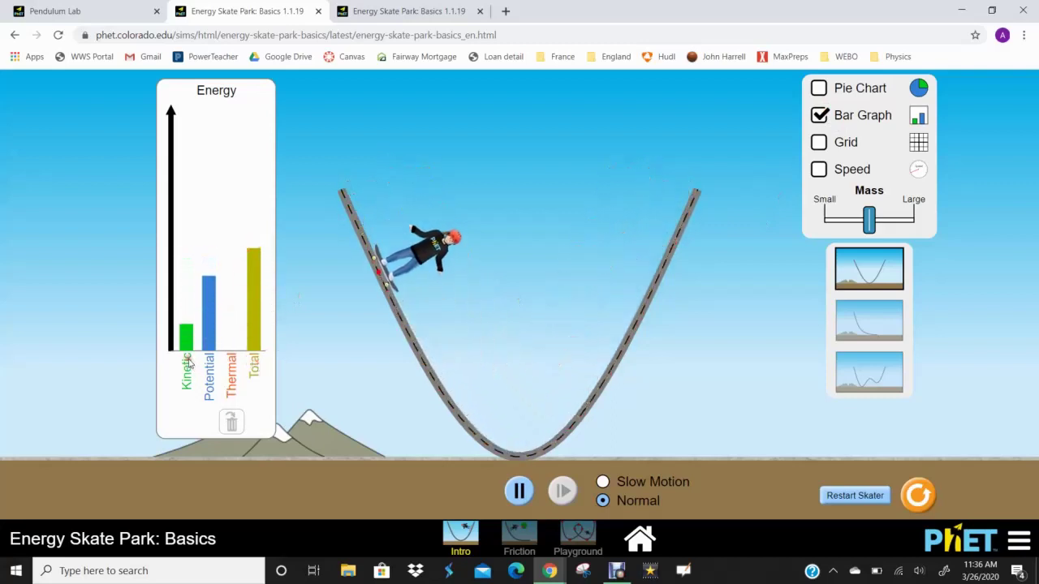
click(604, 483)
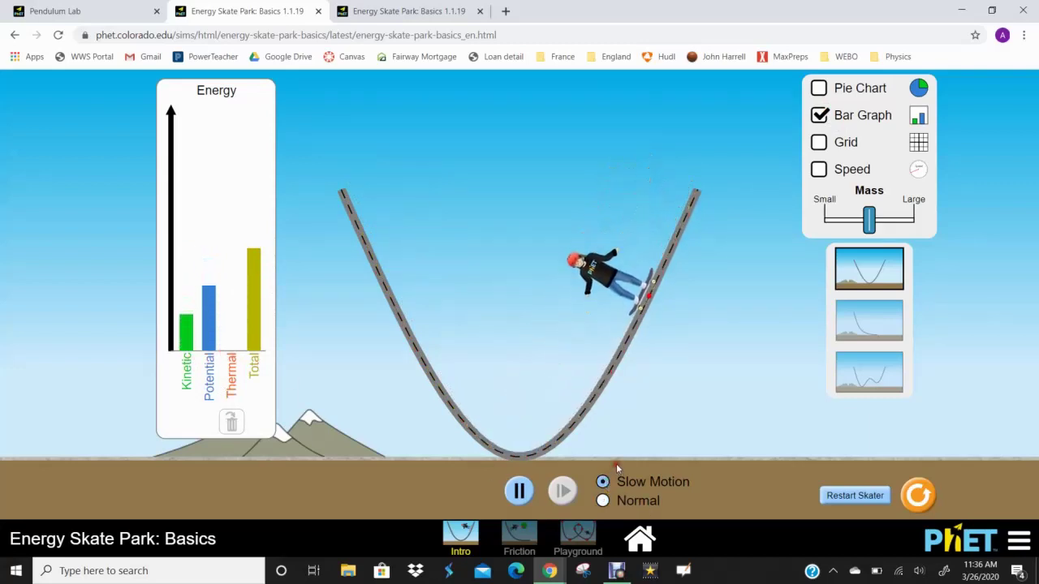
- Run the skater, pausing near the ramp top, then stop him halfway down the left slope
click(518, 495)
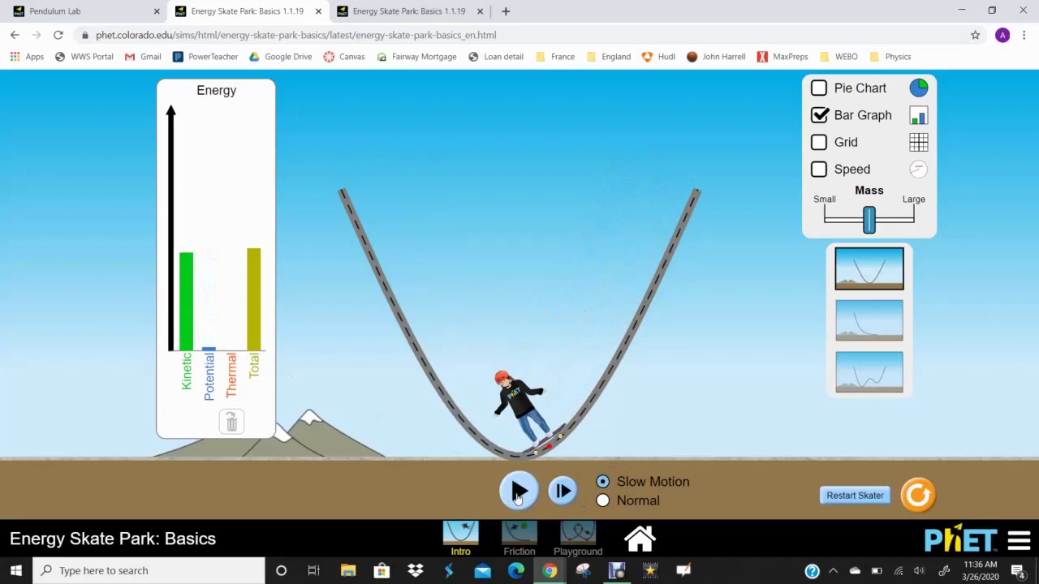
click(518, 493)
click(518, 494)
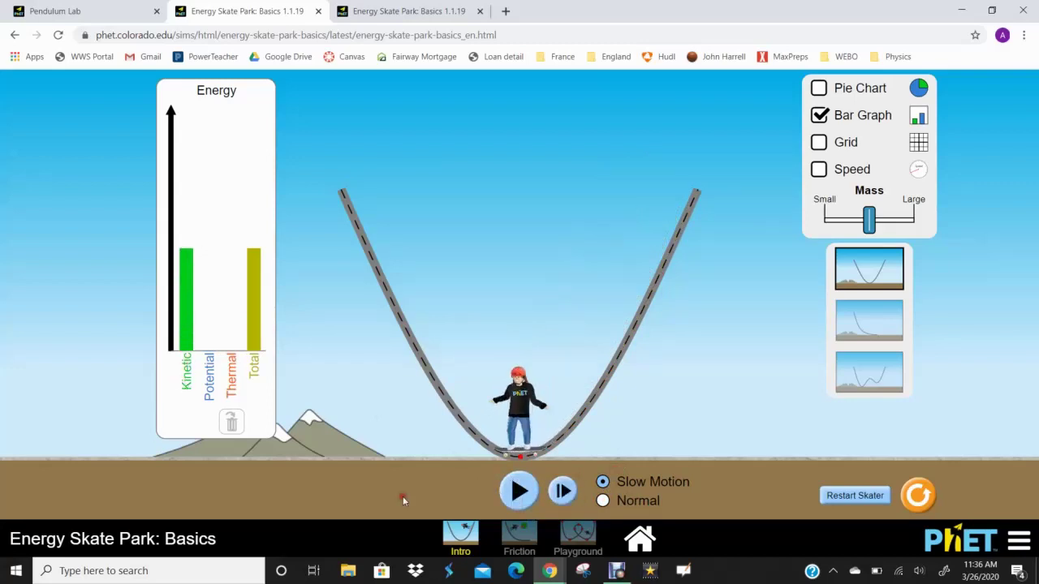
click(518, 493)
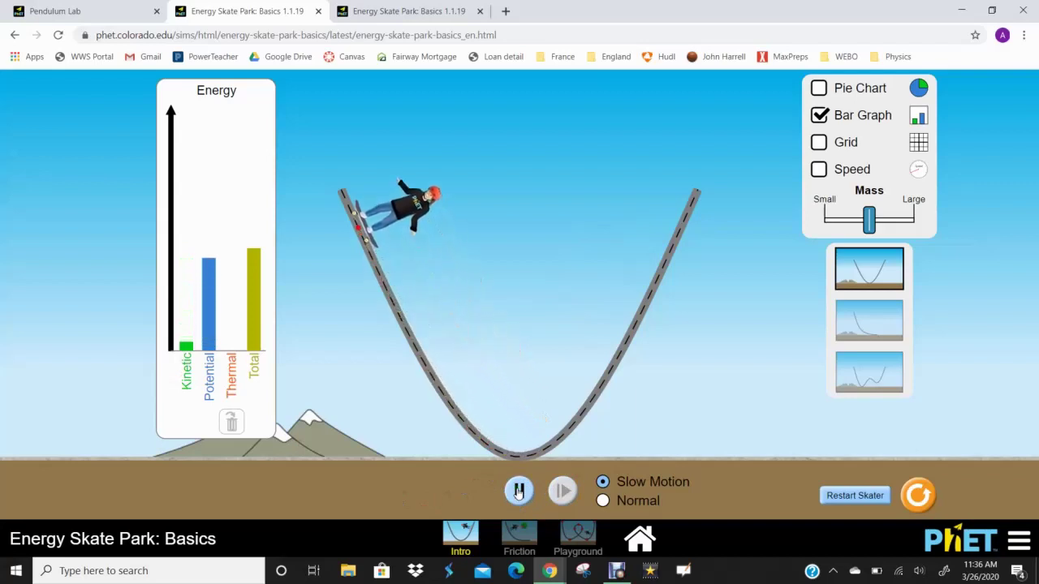
click(518, 493)
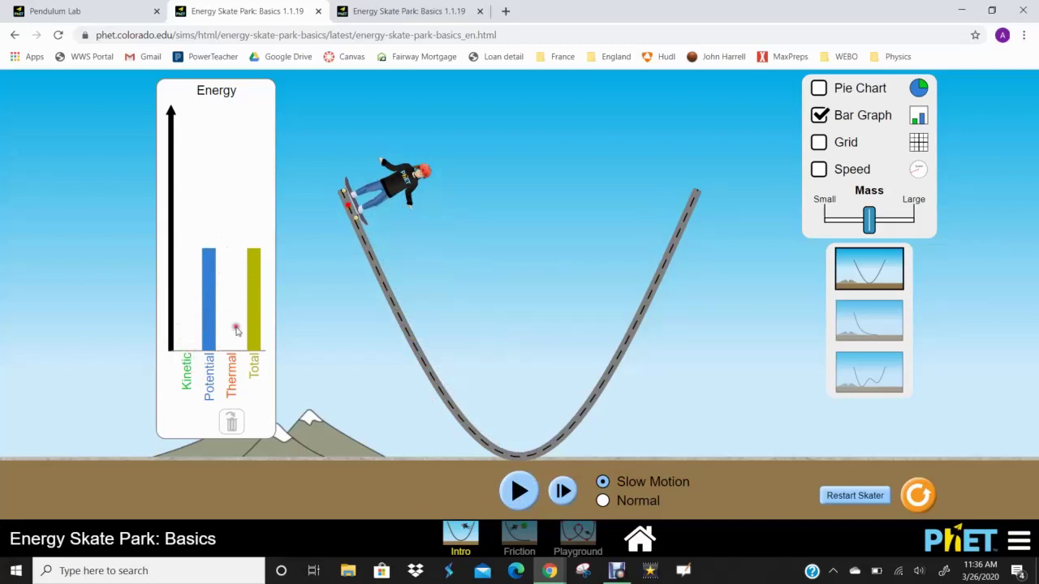
click(524, 490)
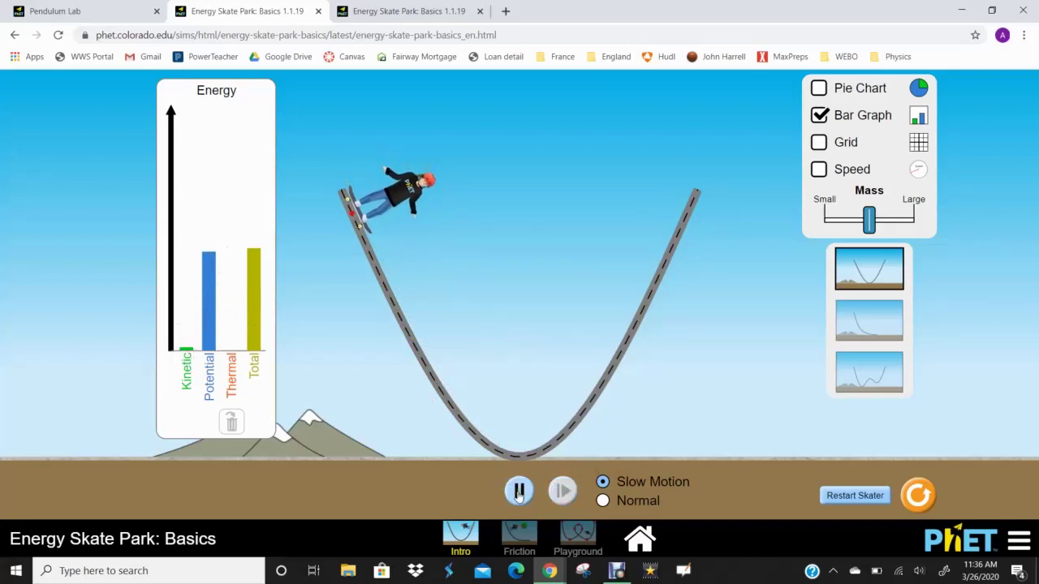
click(518, 492)
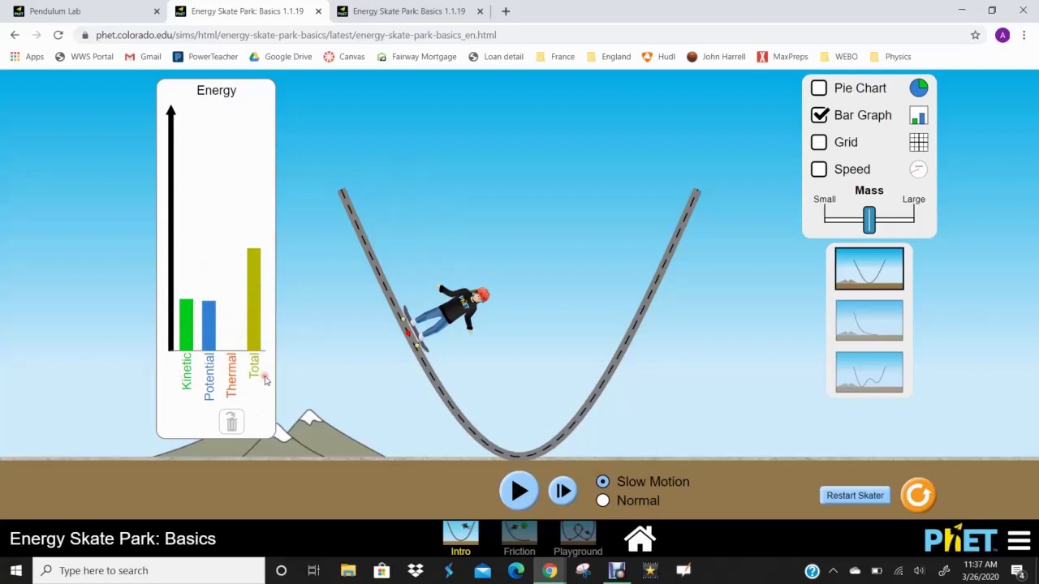
- Replace the bar graph with the pie chart and place the skater at the left ramp top
click(819, 117)
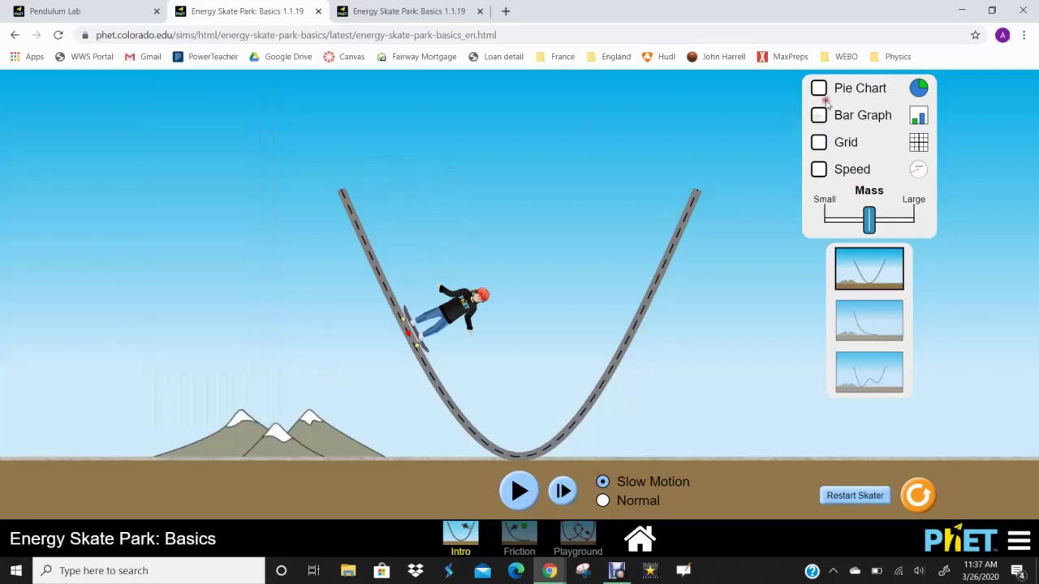
click(820, 89)
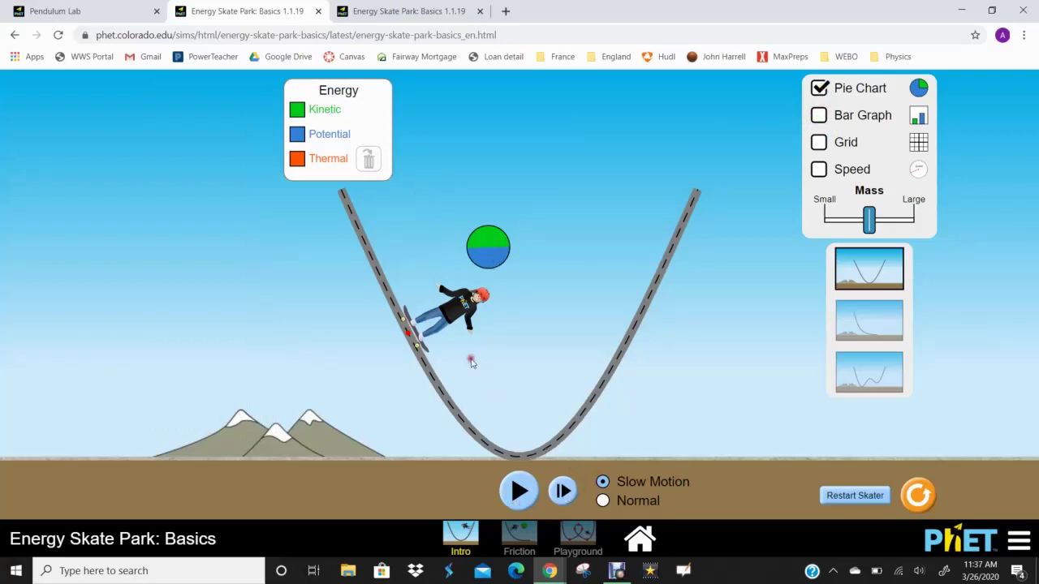
drag(452, 324, 363, 205)
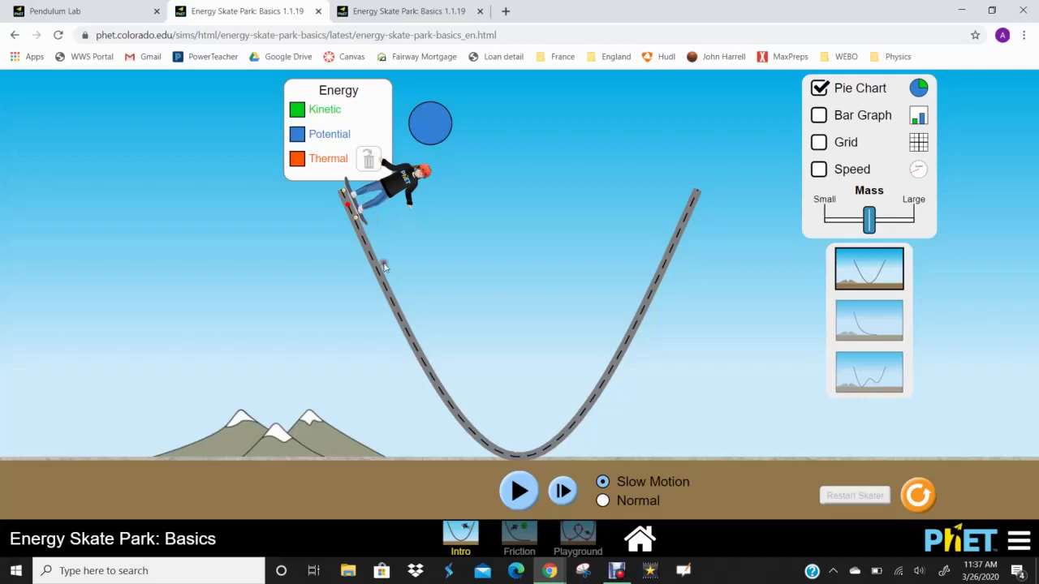
- Run the skater until he returns to the left ramp top, then go to the Friction screen
click(516, 498)
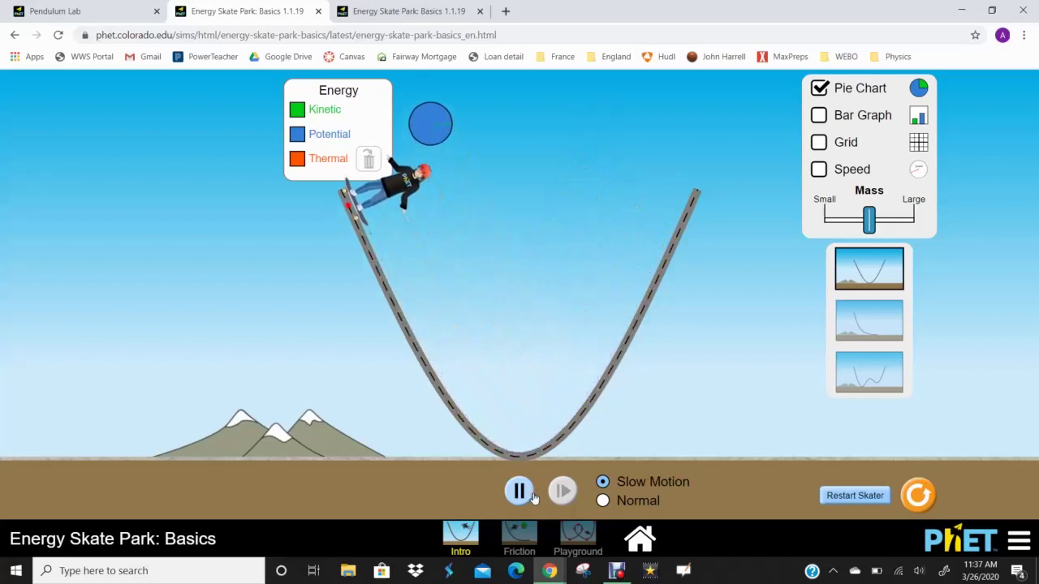
click(519, 492)
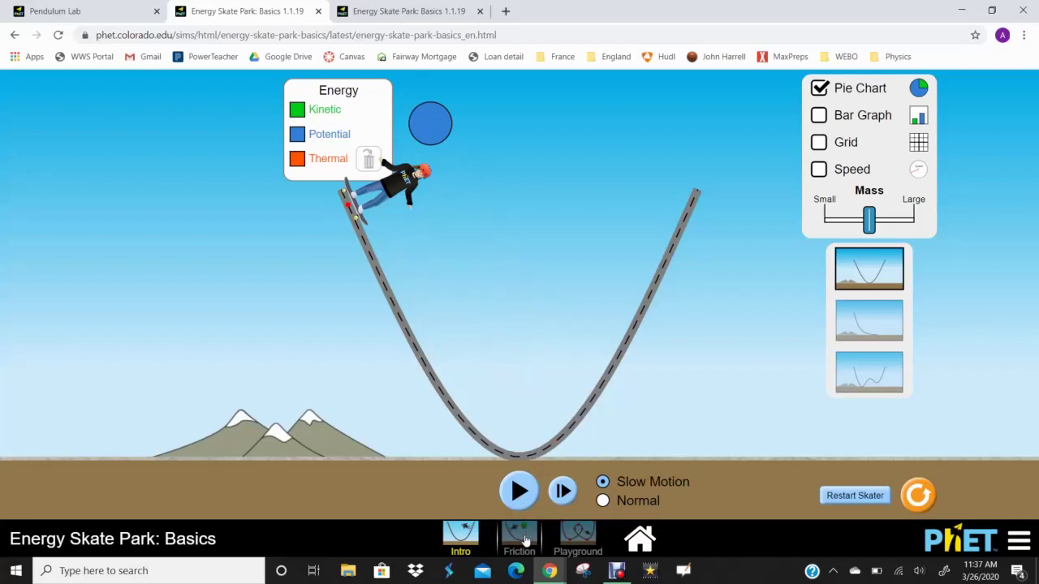
click(520, 535)
- Lift the skater up the ramps, release him from the left top, and pause him near rest at the bottom
drag(678, 400, 402, 367)
drag(568, 398, 674, 207)
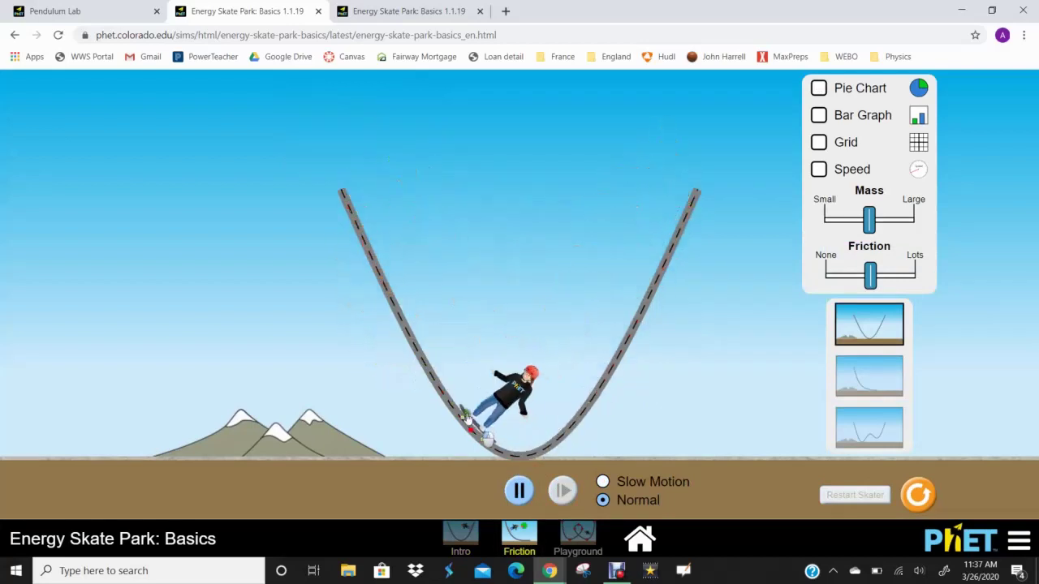
drag(426, 288, 354, 210)
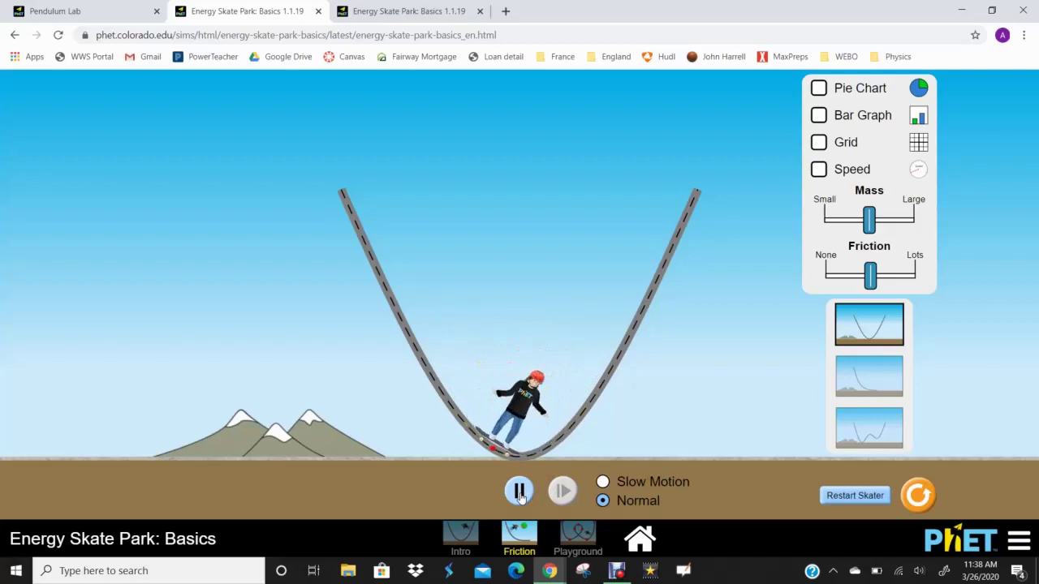
click(520, 492)
- With the bar graph on, run the skater from the left ramp top in Slow Motion, pausing on the way down
click(822, 116)
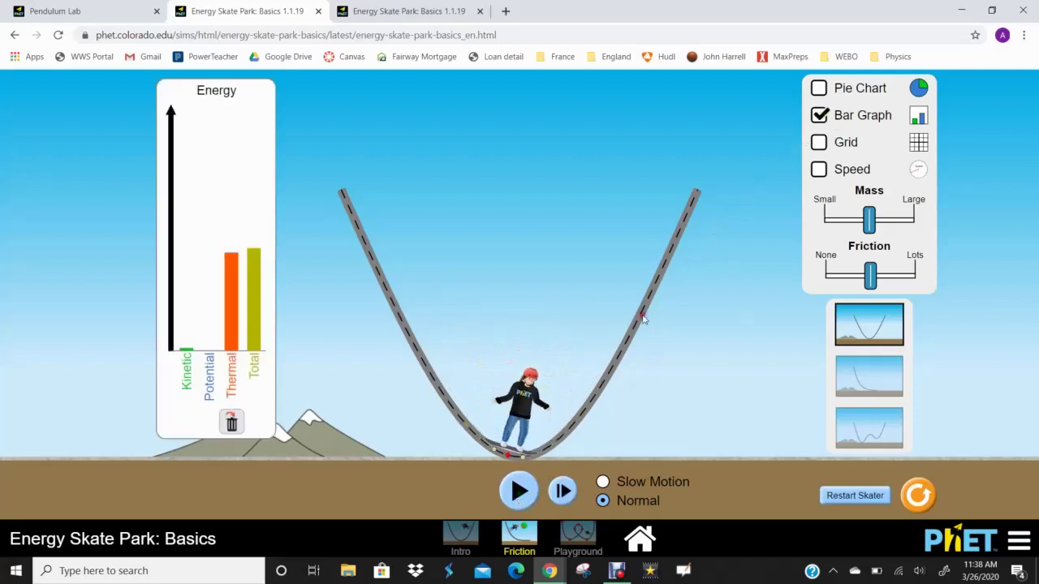
drag(513, 421, 370, 219)
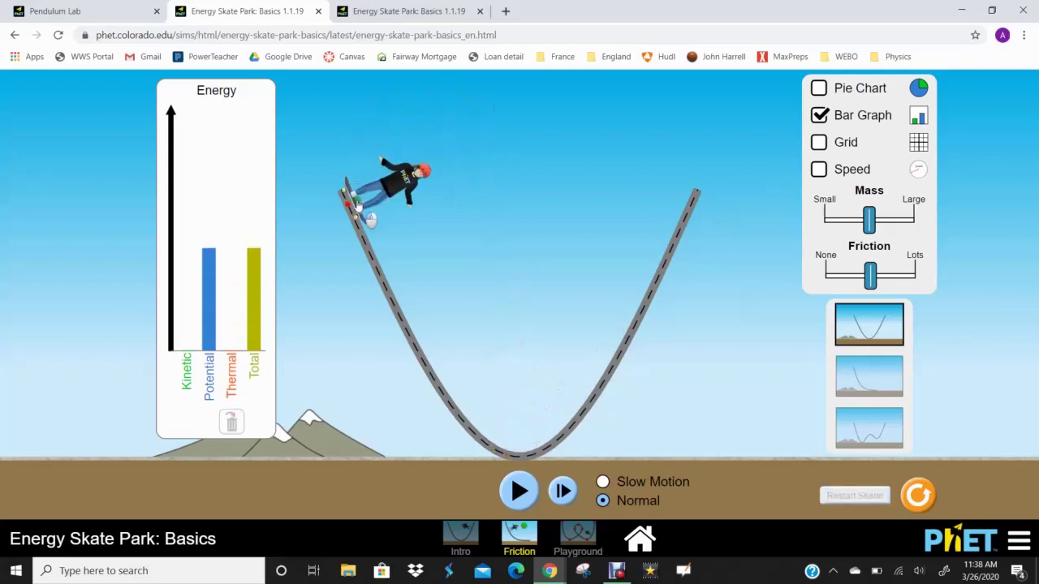
click(603, 483)
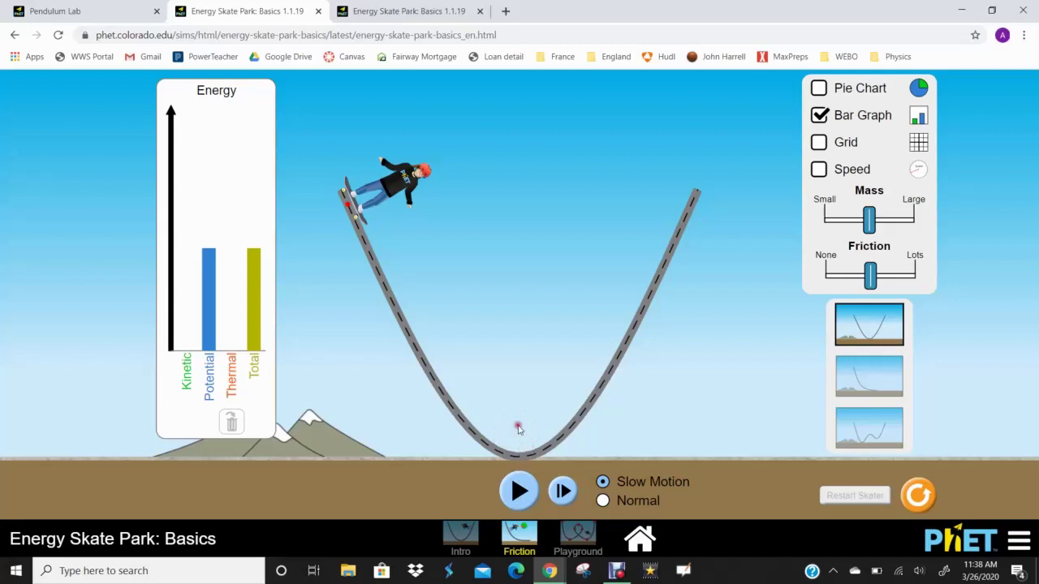
click(520, 492)
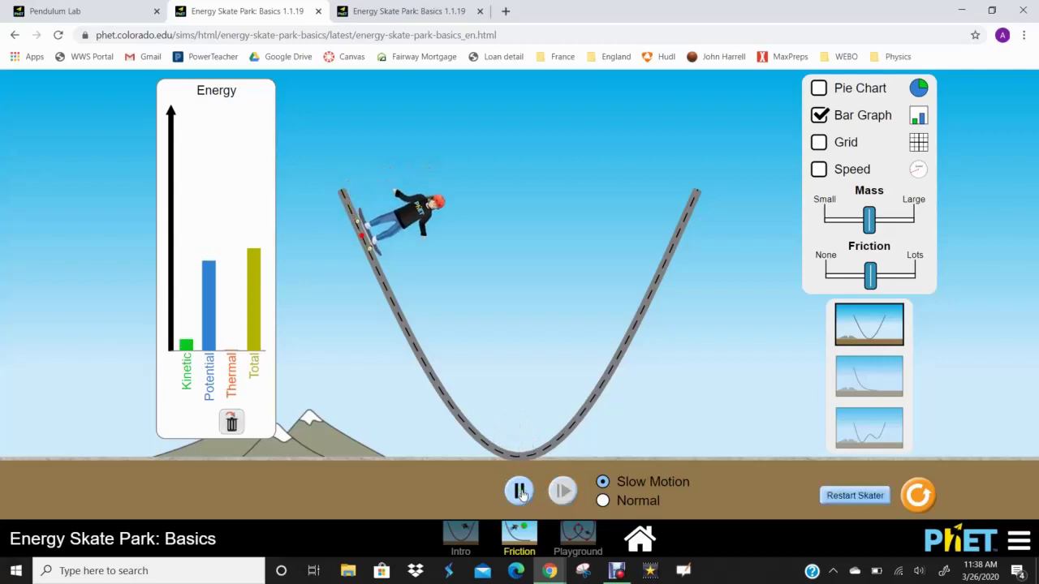
click(521, 492)
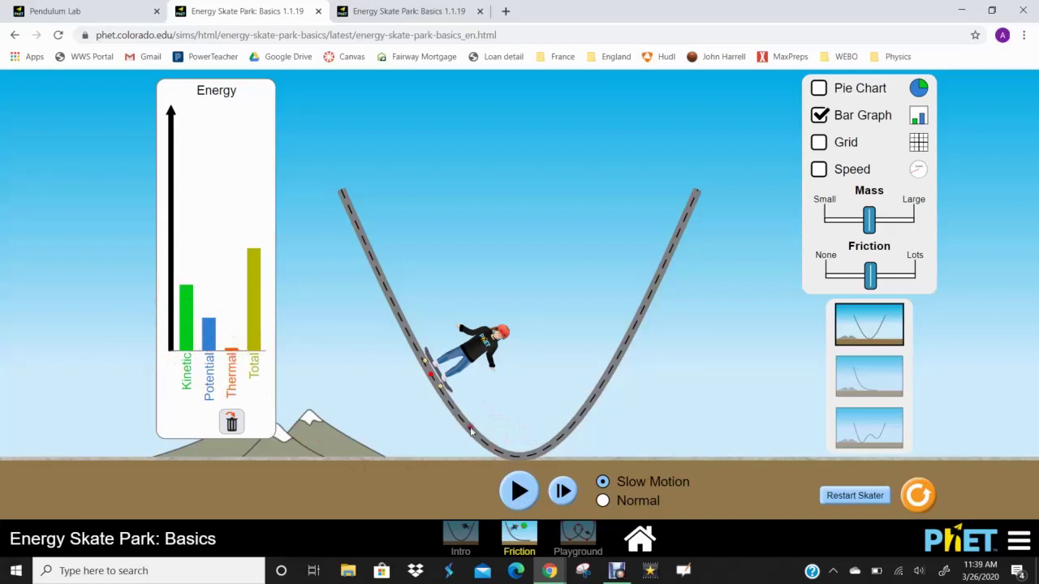
- Step the skater on the left ramp, then run at Normal speed until he stops with all energy thermal
click(512, 494)
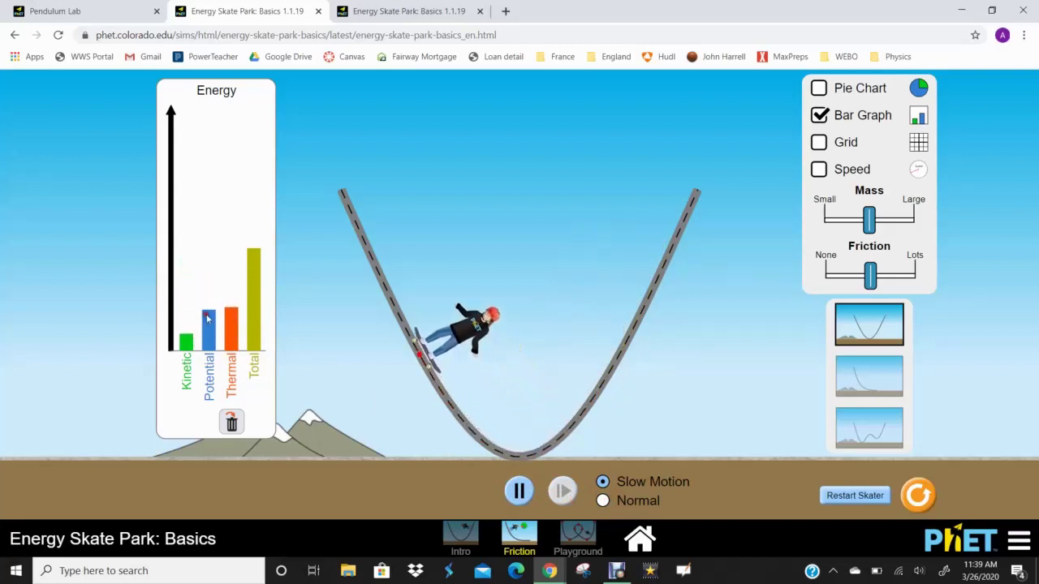
click(519, 490)
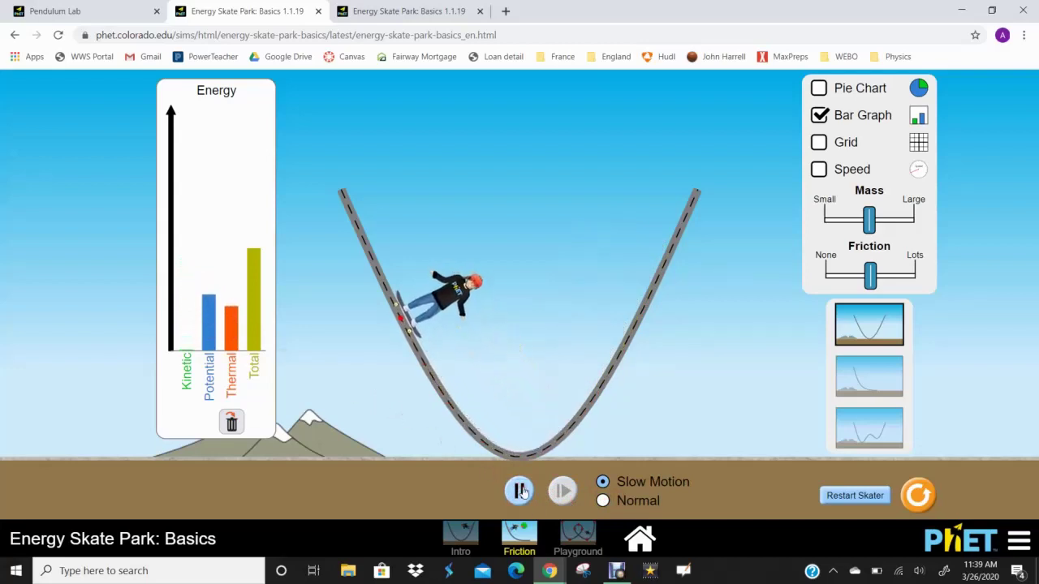
click(520, 490)
click(519, 491)
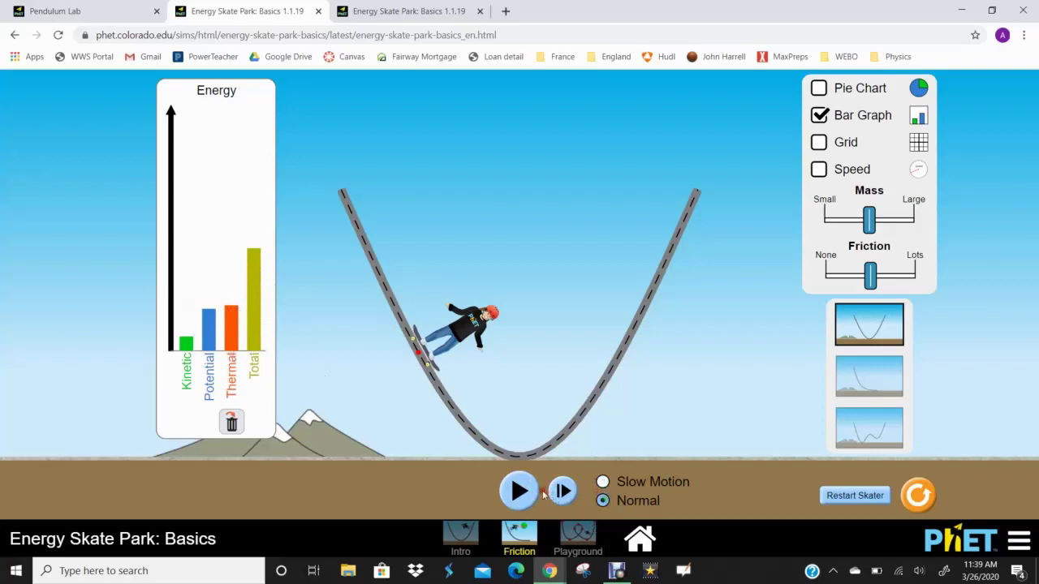
click(539, 494)
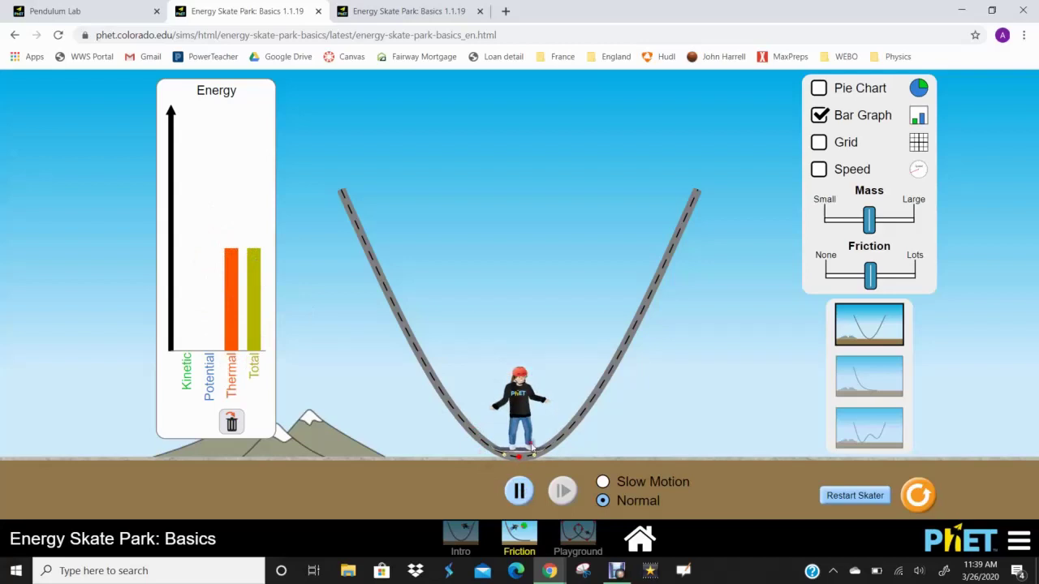
click(520, 492)
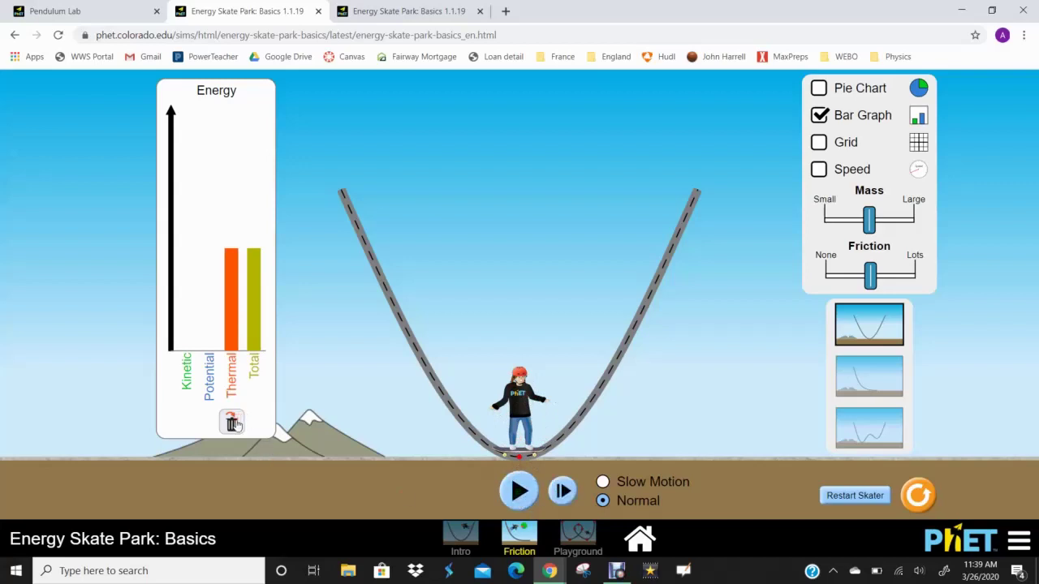
- Switch from the bar graph to the pie chart and move the skater to the left ramp top
click(818, 115)
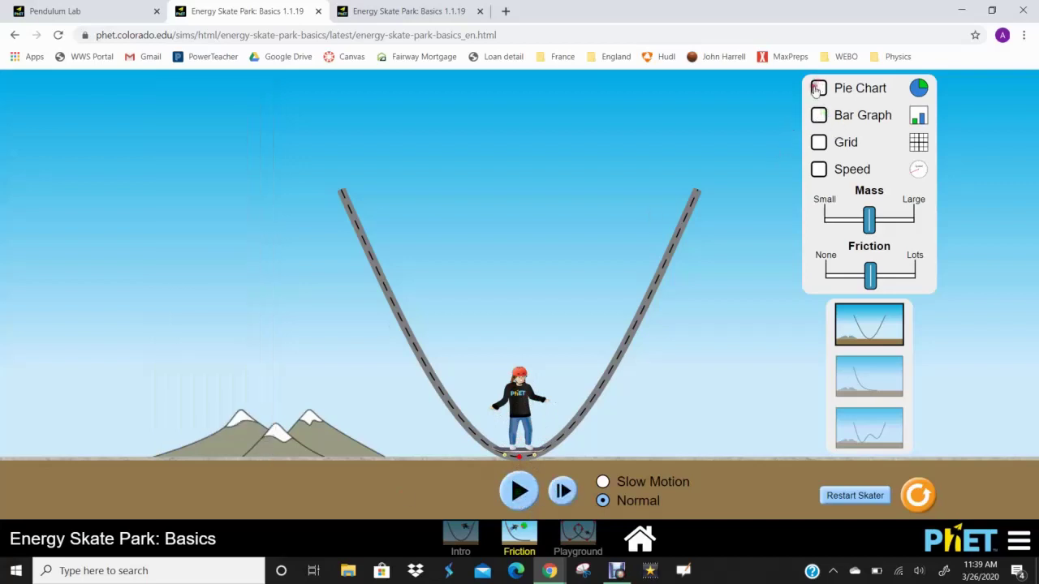
click(817, 89)
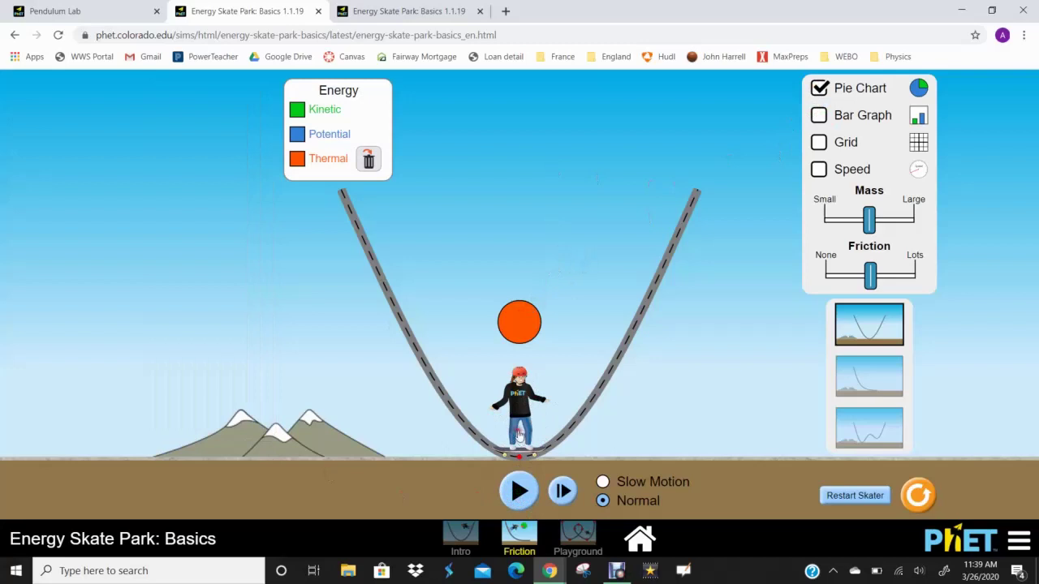
drag(519, 430, 361, 207)
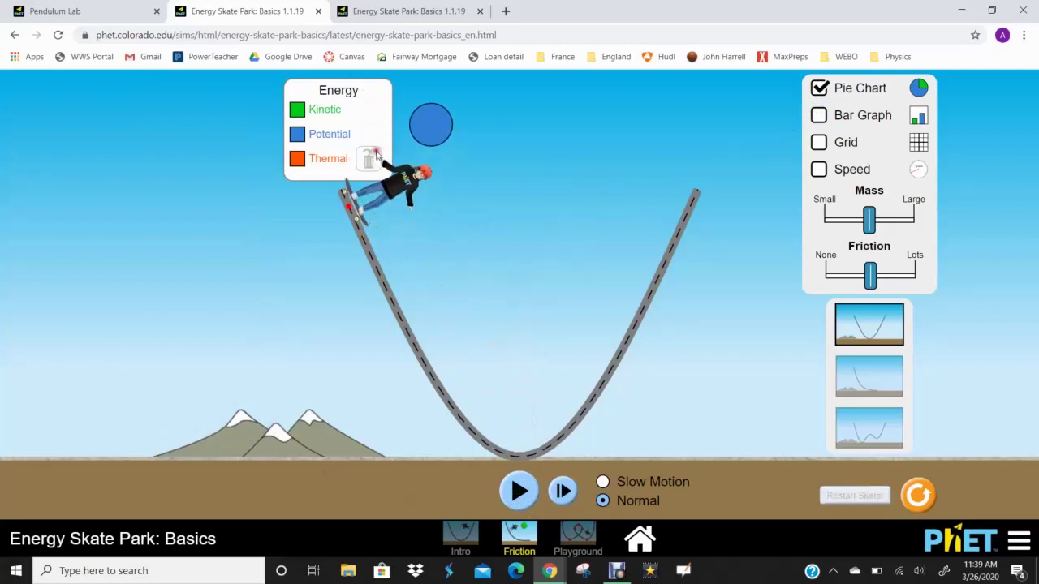
- Let the skater roll until the pie chart is all thermal, then bring up the custom loop track
click(520, 490)
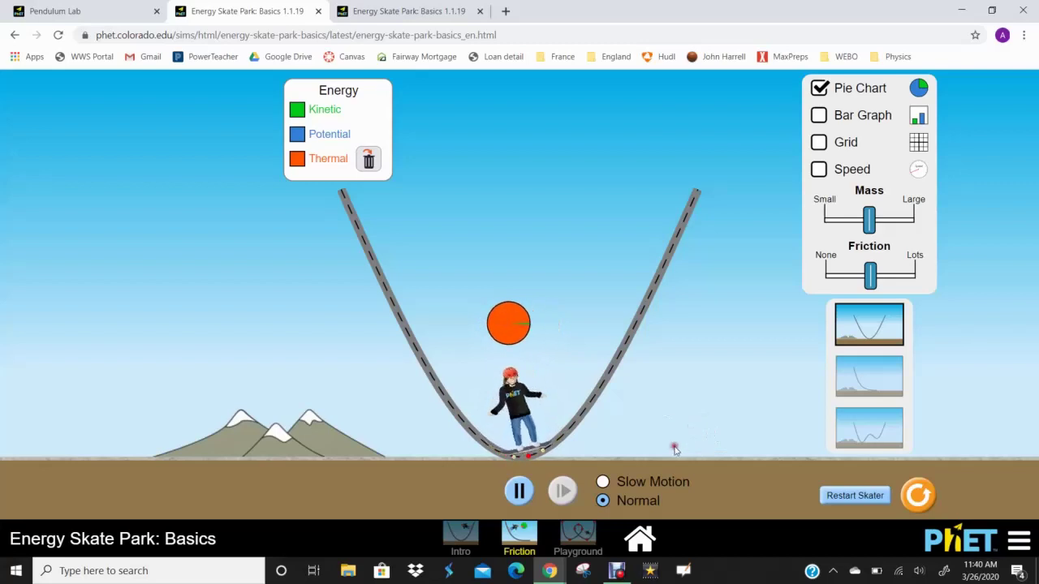
click(526, 491)
click(526, 491)
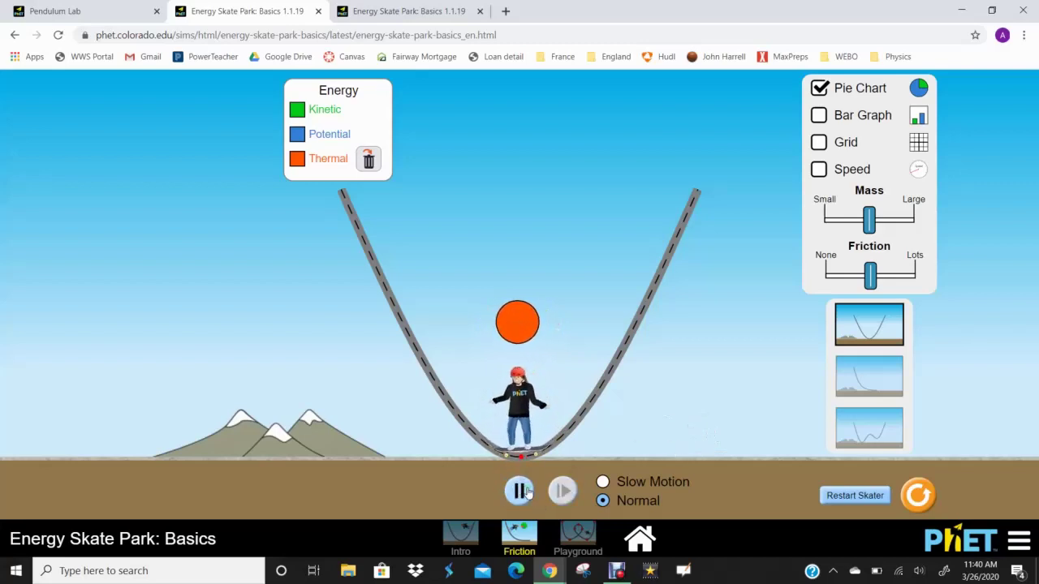
click(526, 491)
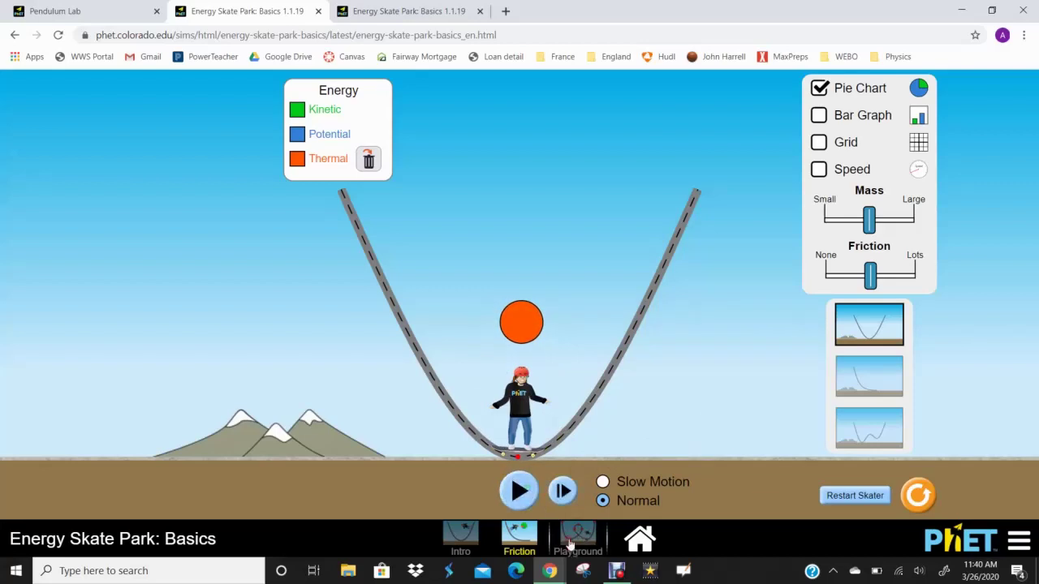
click(379, 19)
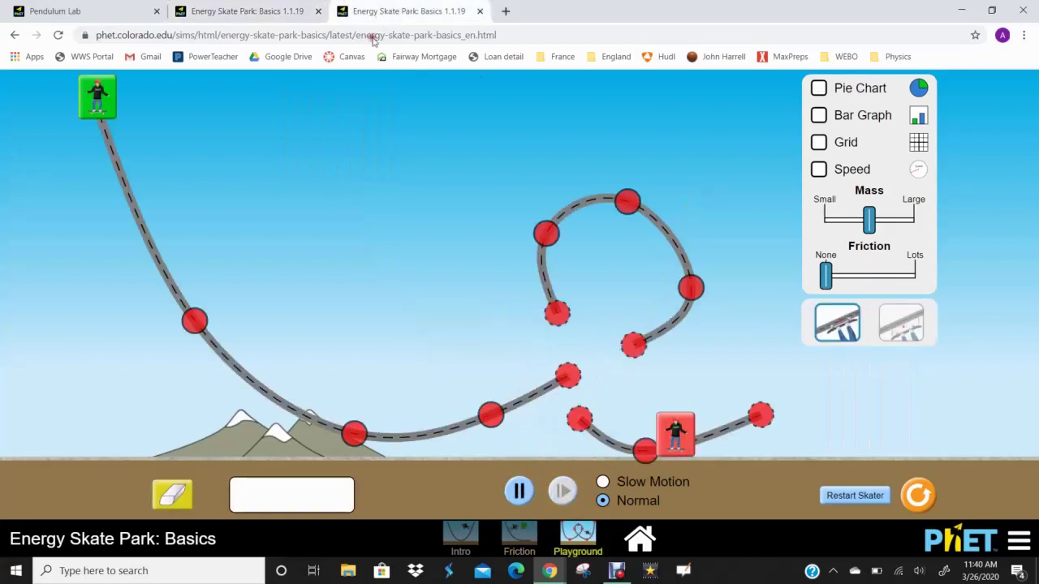
click(101, 104)
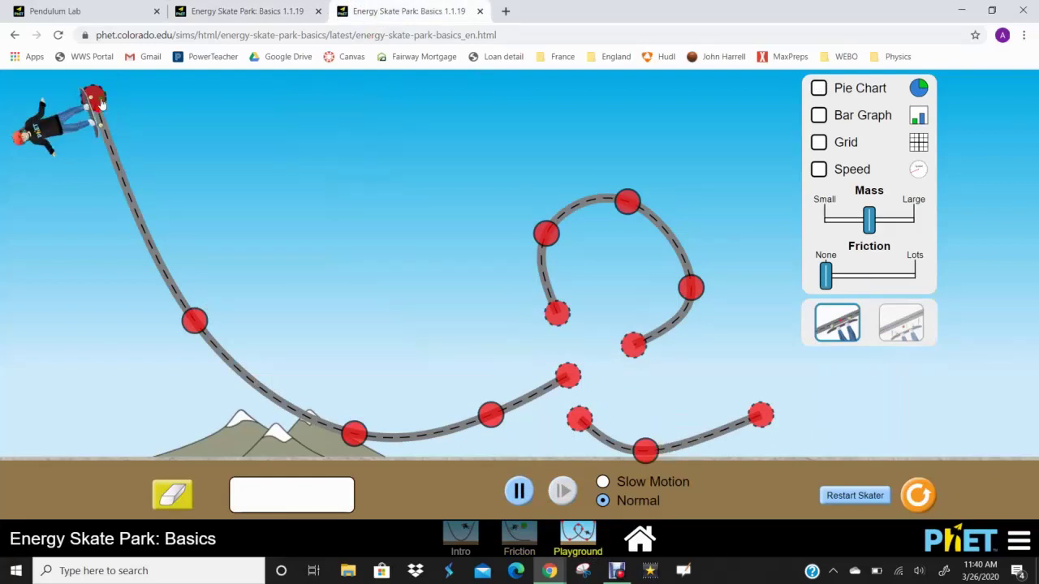